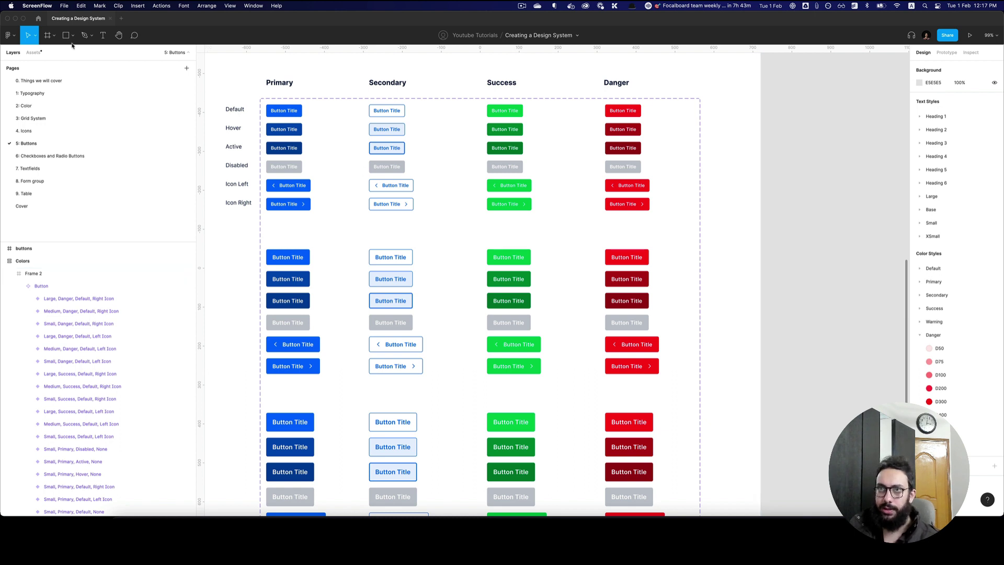
# Like the Variant Organiser plugin on its Community page and return to the Creating a Design System file.
pyautogui.click(38, 18)
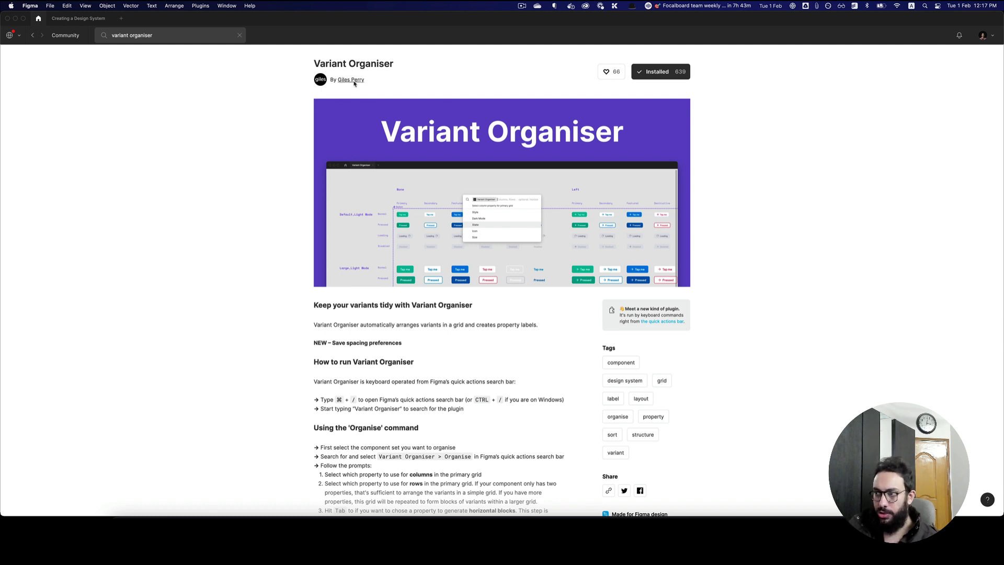
pyautogui.click(66, 22)
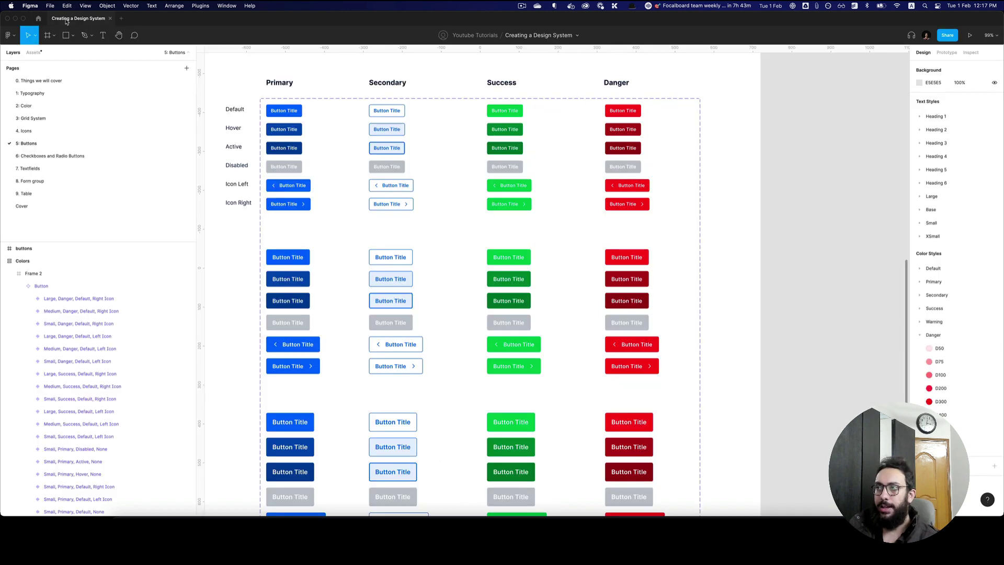
pyautogui.click(38, 20)
pyautogui.click(605, 72)
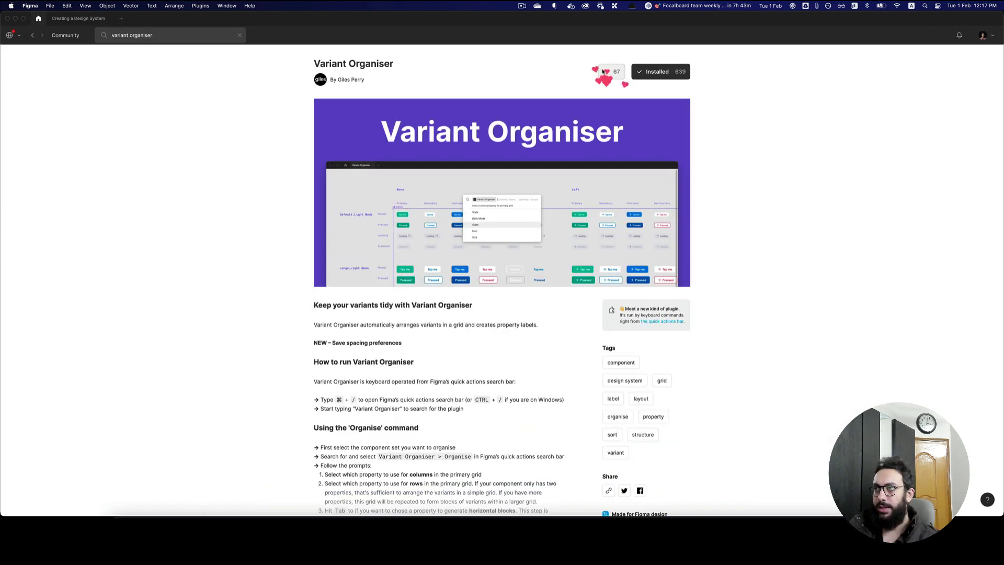
pyautogui.click(78, 19)
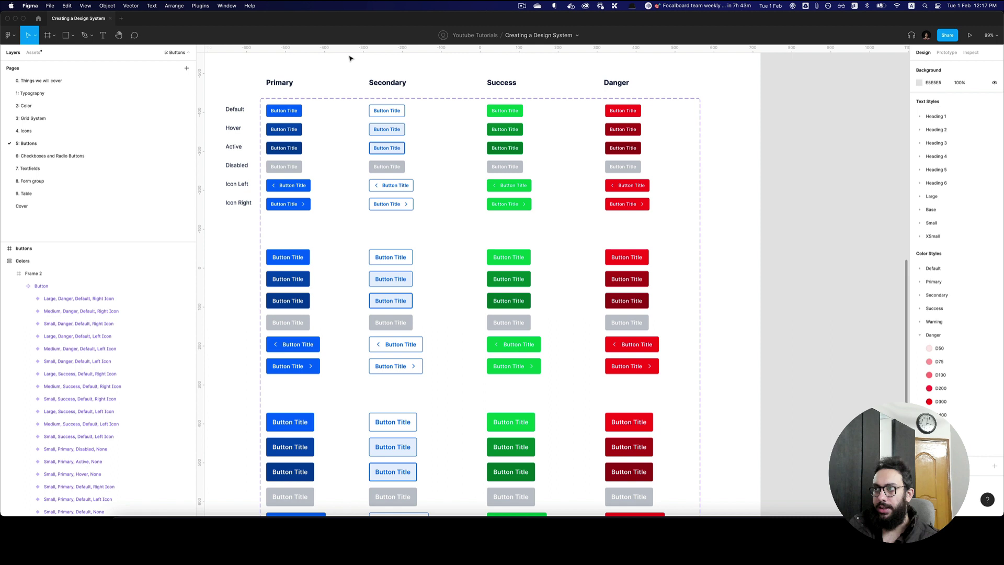
# Remove the hand-made column titles and row labels around the Button component set.
pyautogui.click(654, 121)
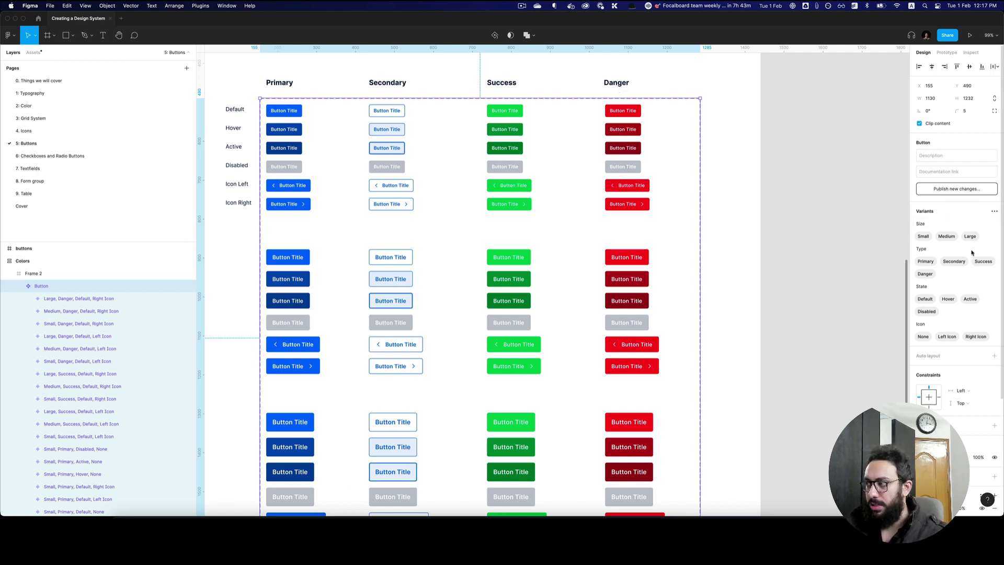
pyautogui.scroll(-10, 669, 115)
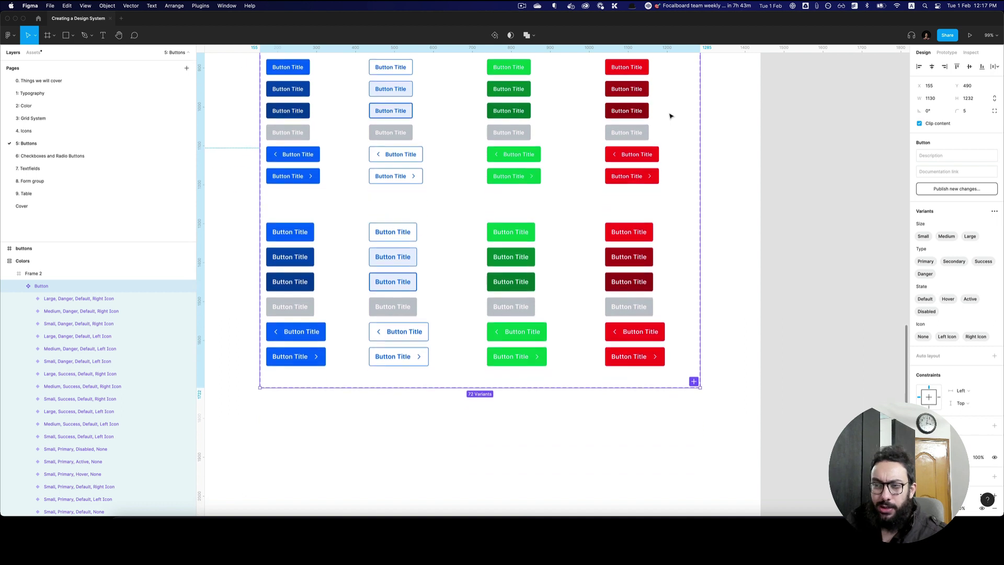
pyautogui.scroll(5, 670, 116)
pyautogui.scroll(9, 670, 115)
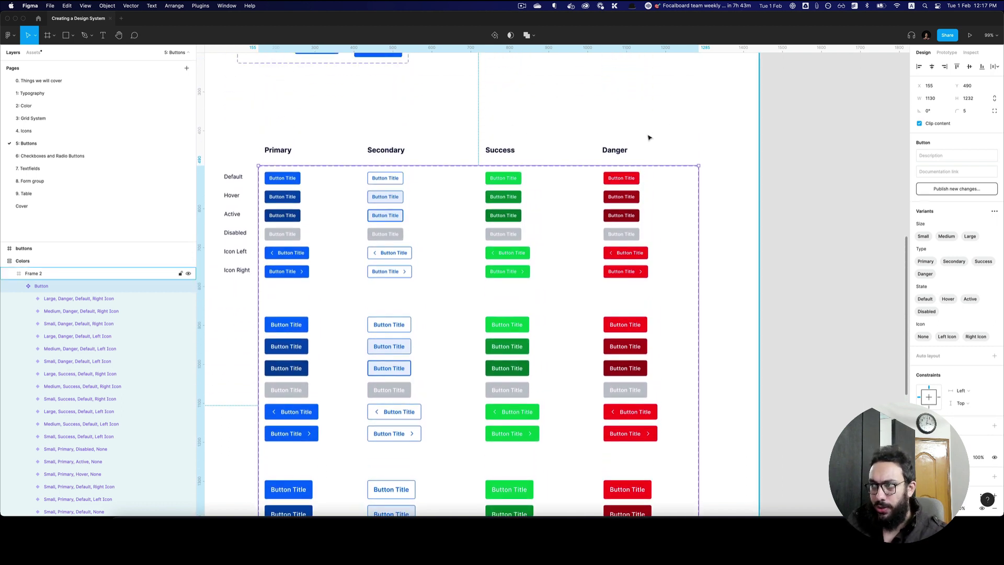
pyautogui.keyDown('super'); pyautogui.click(620, 150); pyautogui.keyUp('super')
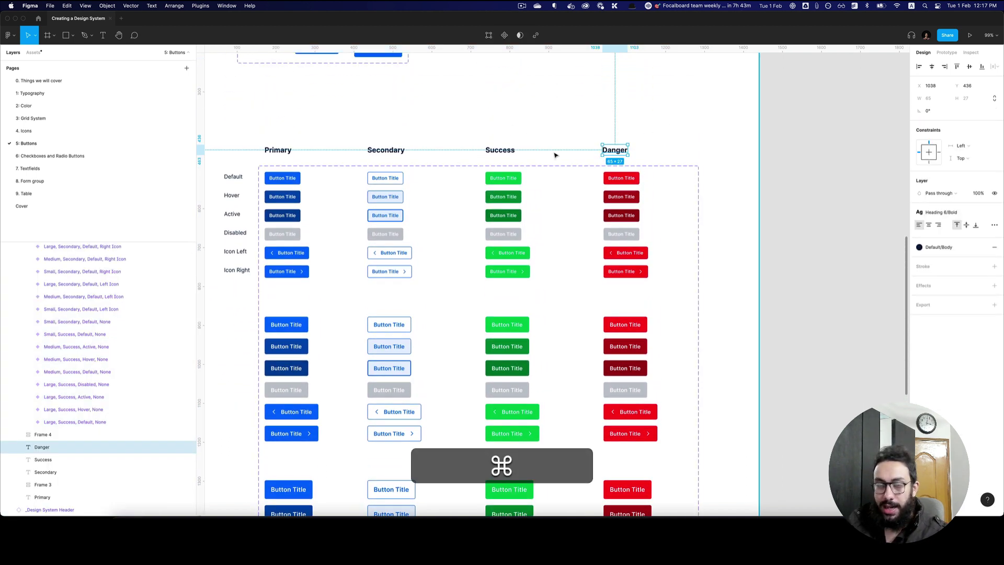
pyautogui.keyDown('shift'); pyautogui.keyDown('super'); pyautogui.click(500, 151); pyautogui.keyUp('super'); pyautogui.keyUp('shift')
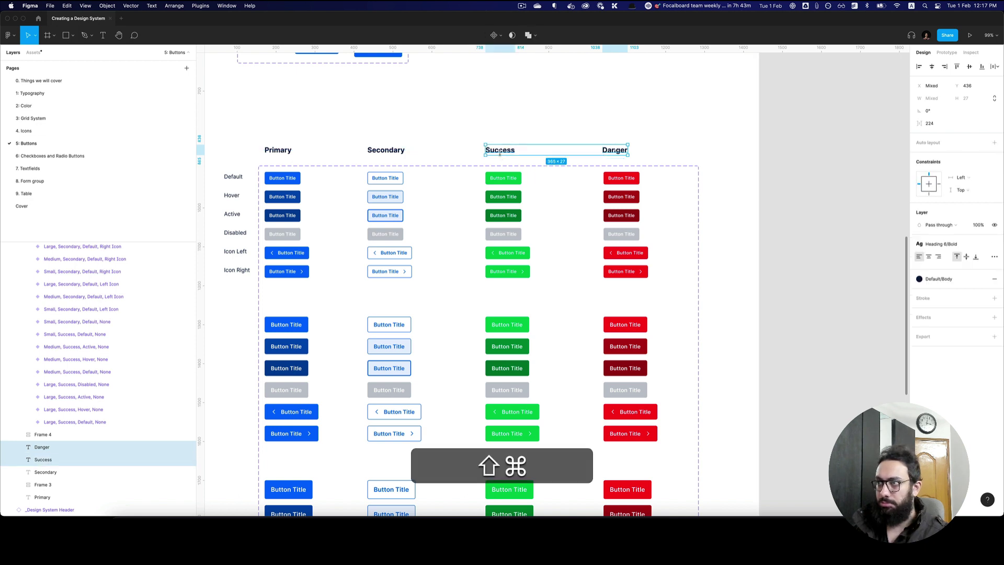
pyautogui.keyDown('shift'); pyautogui.keyDown('super'); pyautogui.click(405, 150); pyautogui.keyUp('super'); pyautogui.keyUp('shift')
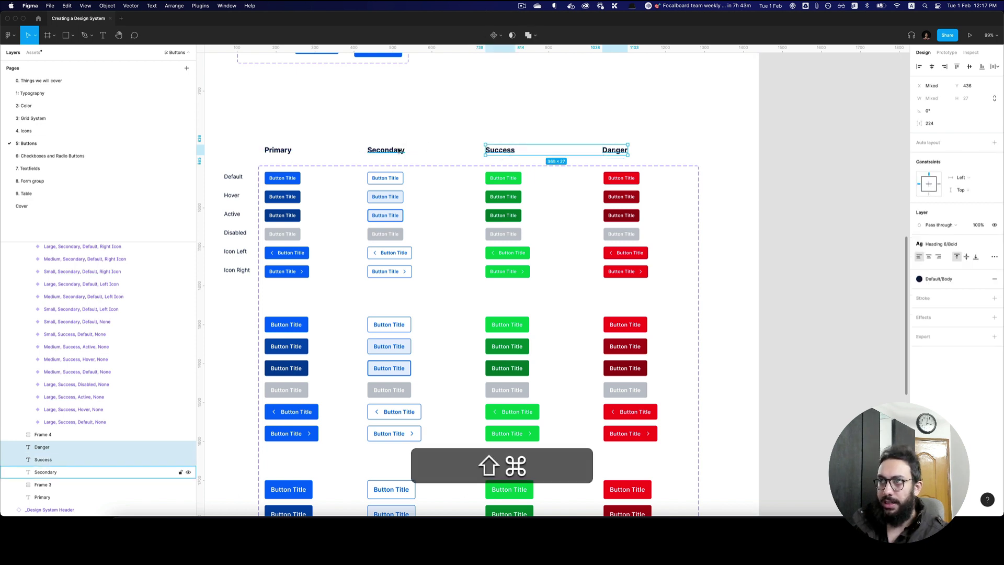
pyautogui.keyDown('shift'); pyautogui.keyDown('super'); pyautogui.click(282, 147); pyautogui.keyUp('super'); pyautogui.keyUp('shift')
pyautogui.hscroll(-3, 283, 148)
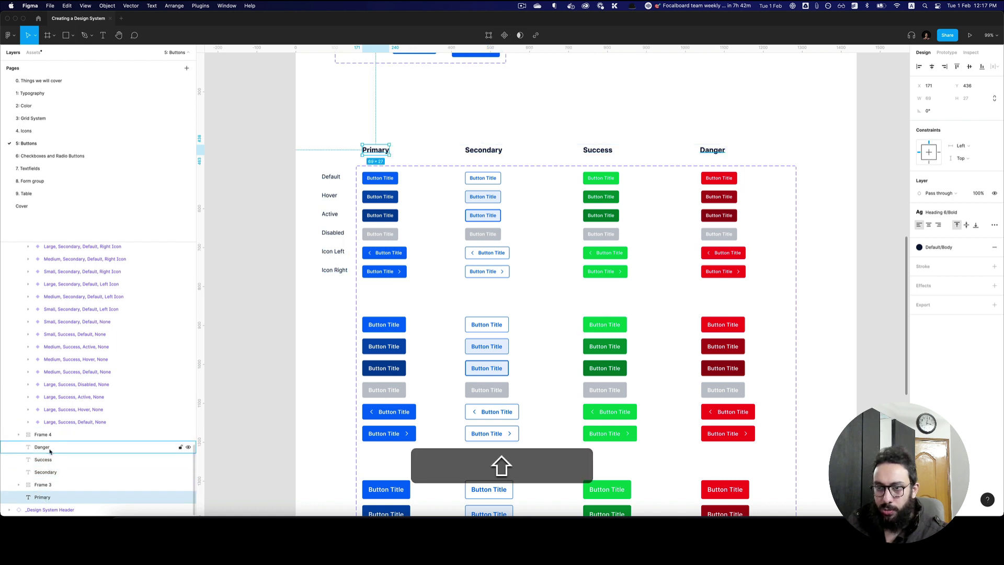
pyautogui.keyDown('shift'); pyautogui.keyDown('super'); pyautogui.click(43, 484); pyautogui.keyUp('super'); pyautogui.keyUp('shift')
pyautogui.press('shift+super+x')
# Move the Button component set to X 101, Y 388 and collapse its variants into one column by applying and removing auto layout.
pyautogui.moveTo(426, 343); pyautogui.dragTo(405, 304)
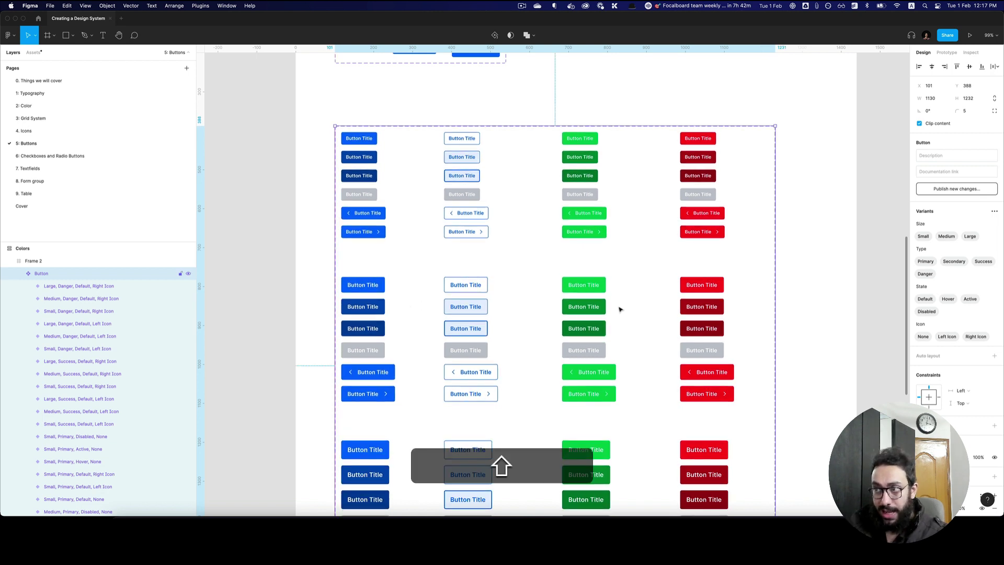
pyautogui.hotkey('shift', 'a')
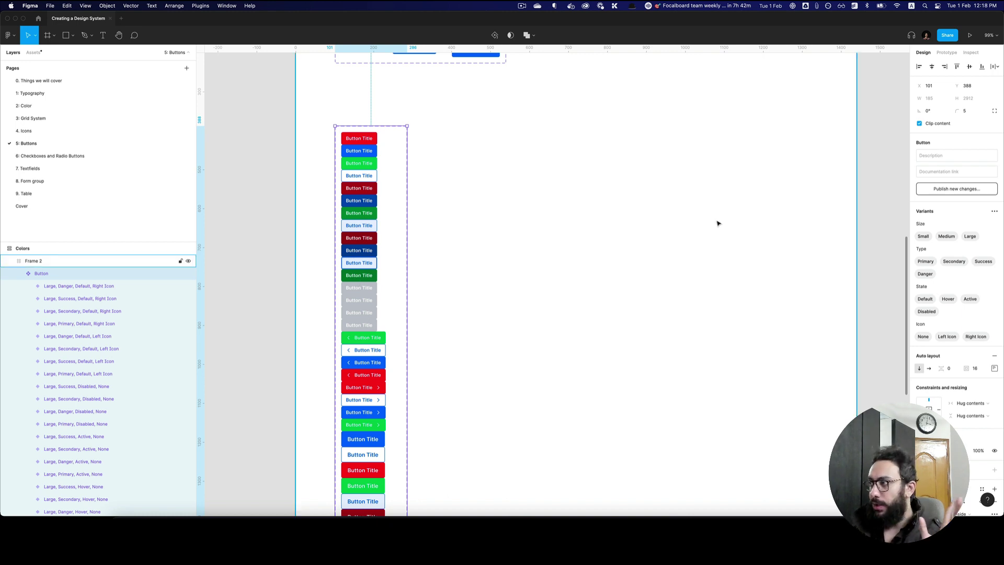
pyautogui.click(994, 355)
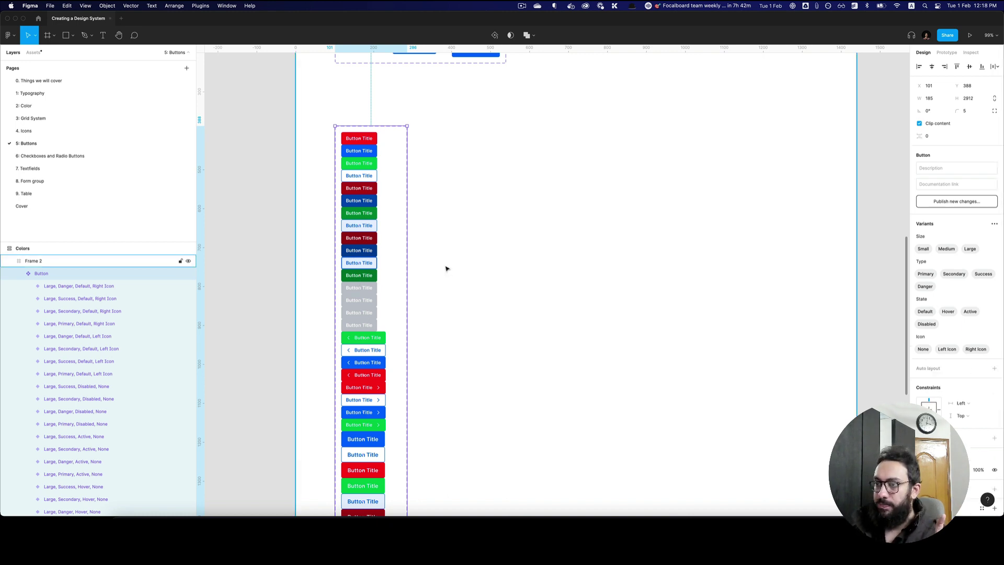
# Move the stacked Button component set up to Y 343, below the Base Button row.
pyautogui.scroll(-5, 444, 267)
pyautogui.scroll(-3, 432, 269)
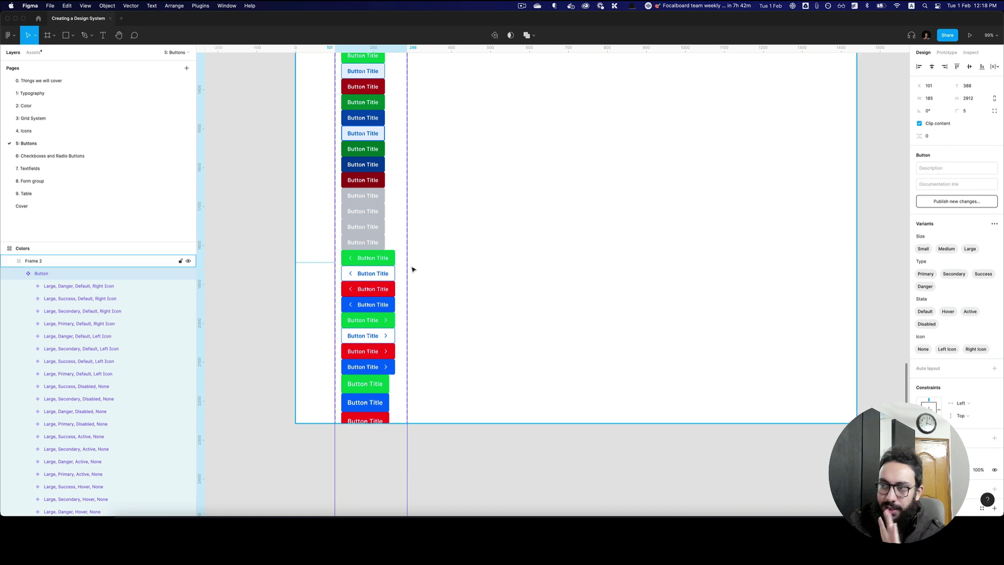
pyautogui.scroll(6, 413, 269)
pyautogui.scroll(5, 406, 267)
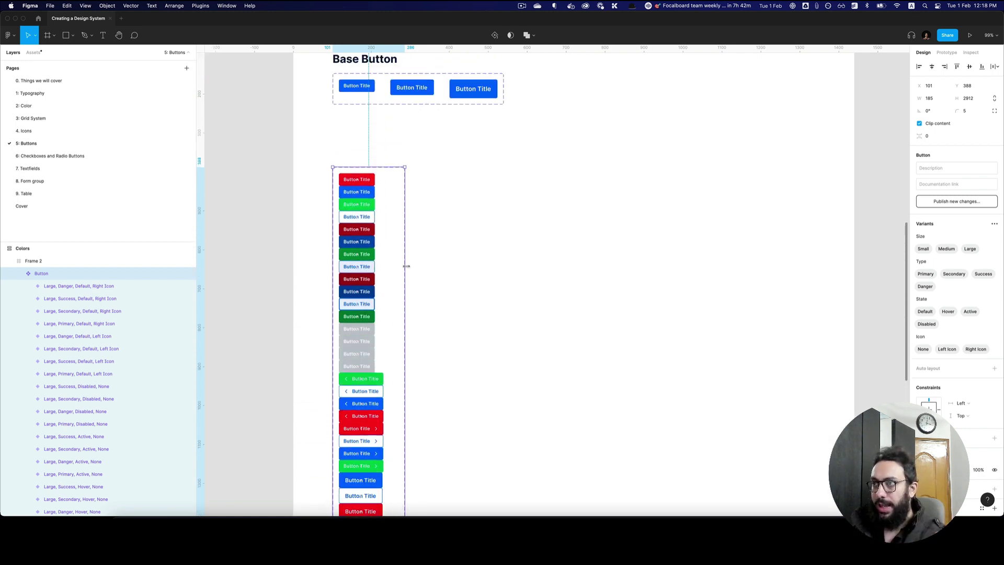
pyautogui.moveTo(389, 267); pyautogui.dragTo(389, 250)
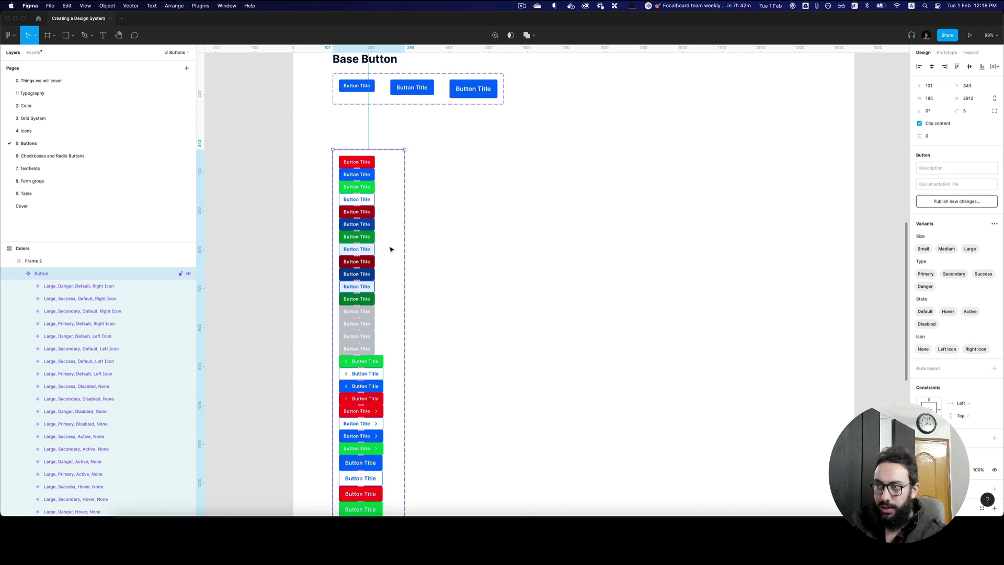
pyautogui.press('super+p')
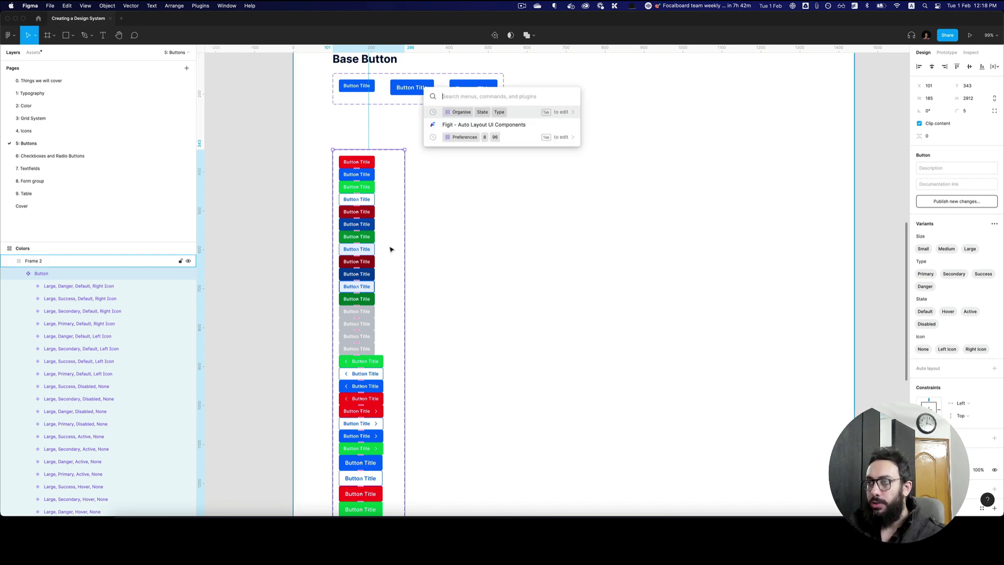
pyautogui.write('oragnise')
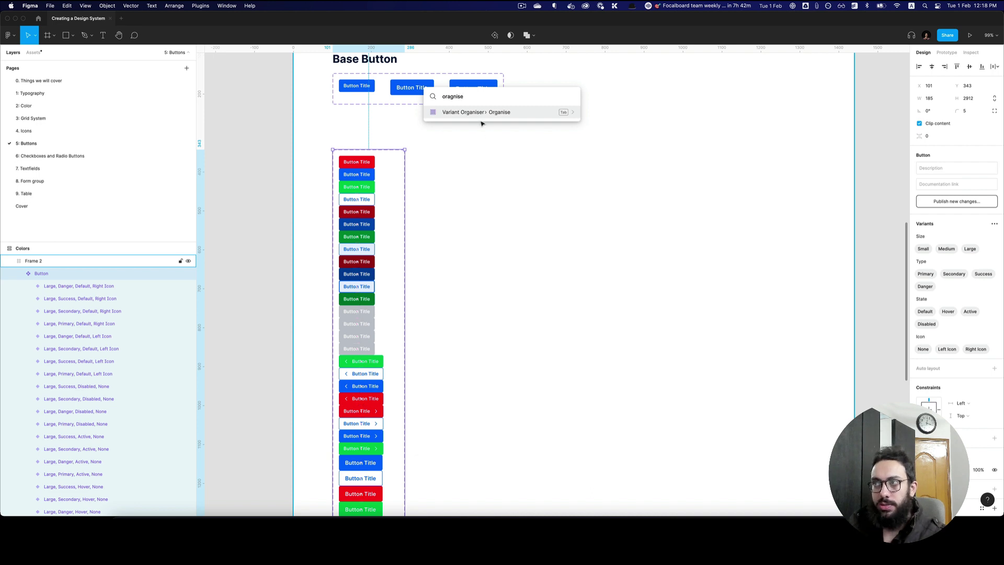
pyautogui.press('Escape')
pyautogui.click(200, 5)
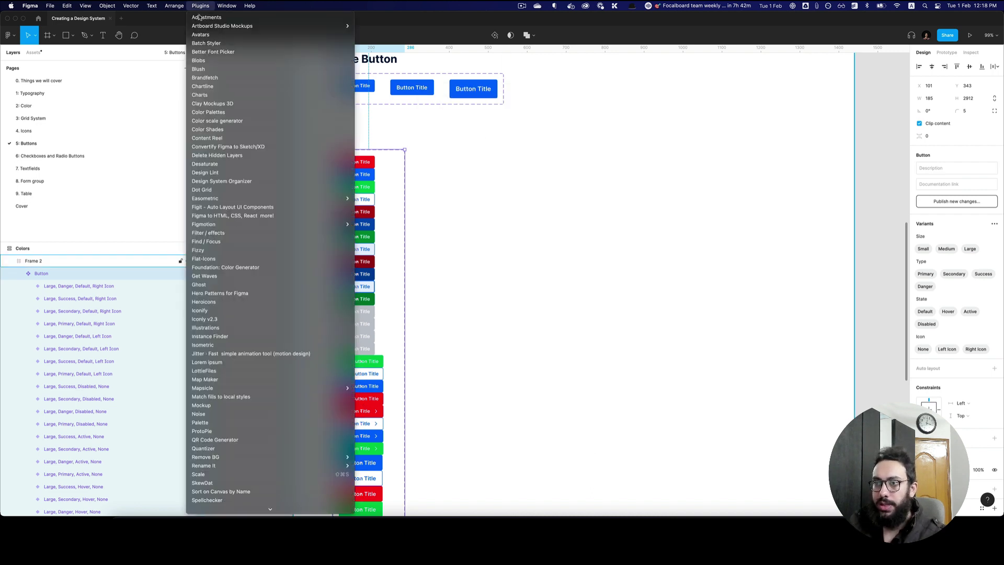
pyautogui.press('v')
pyautogui.press('a')
pyautogui.press('Right')
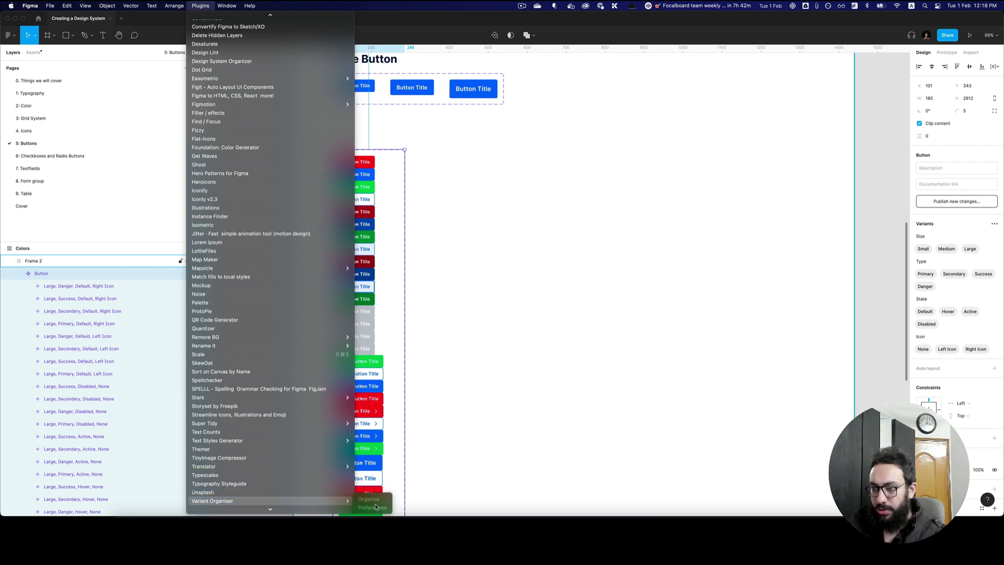
pyautogui.press('Escape')
# Run Variant Organiser's Organise command on the Button set with State as columns, Type as rows and Size as horizontal groups.
pyautogui.press('super+p')
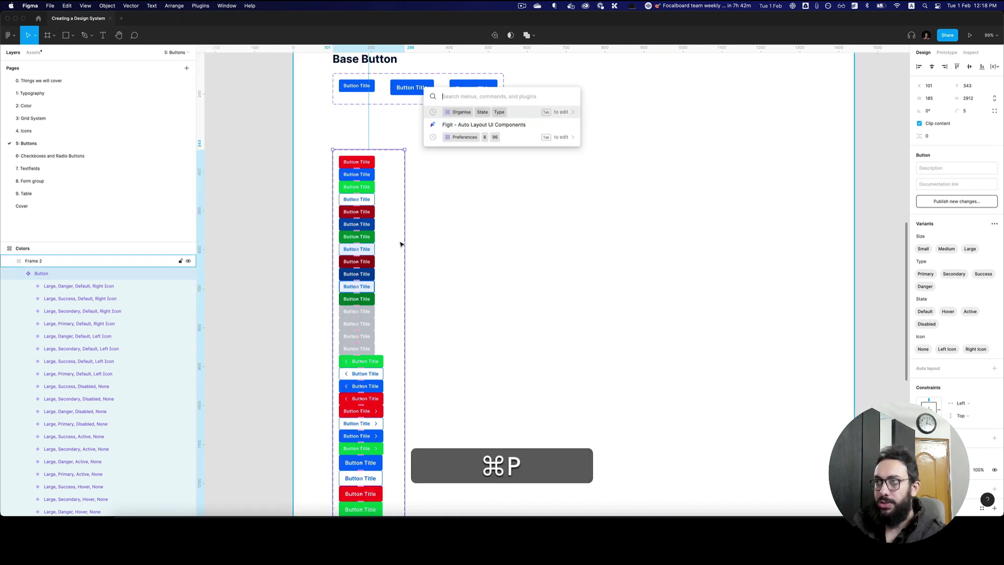
pyautogui.write('va')
pyautogui.press('BackSpace')
pyautogui.press('BackSpace')
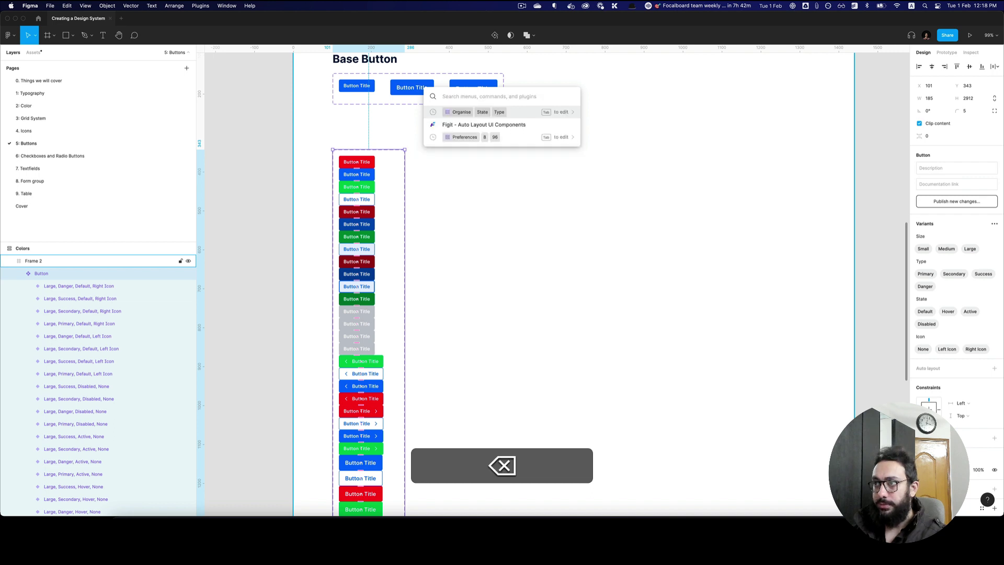
pyautogui.write('variant')
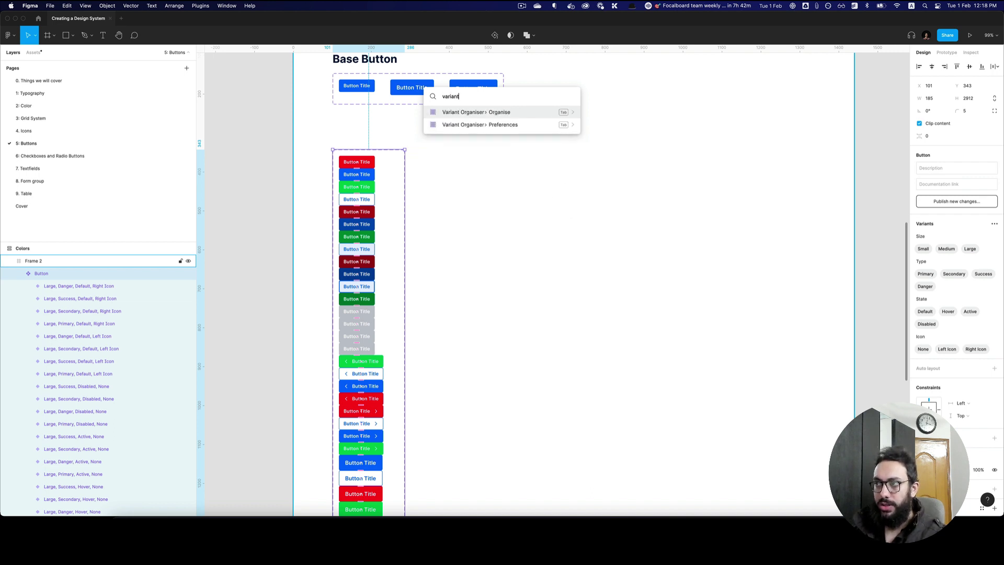
pyautogui.press('Return')
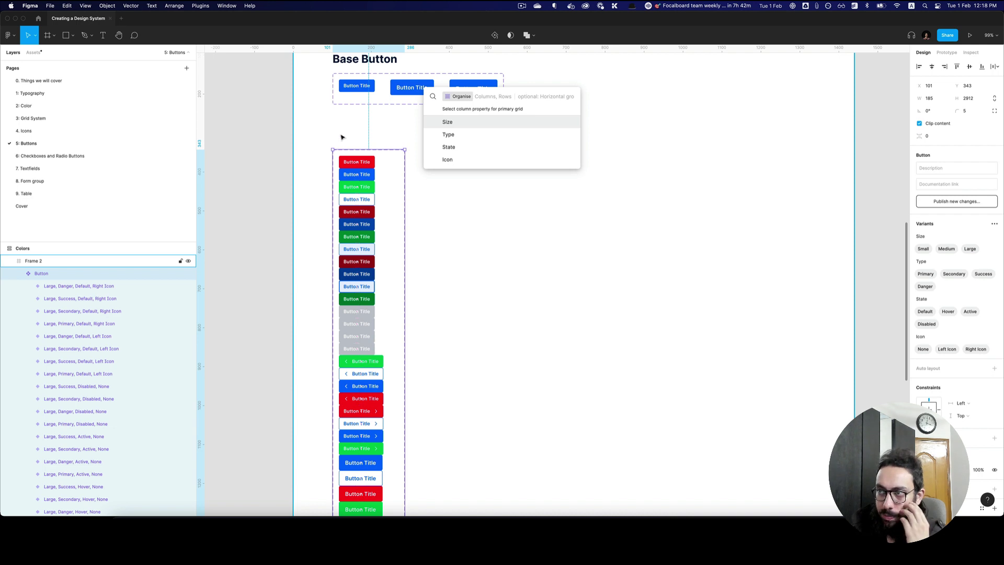
pyautogui.click(543, 147)
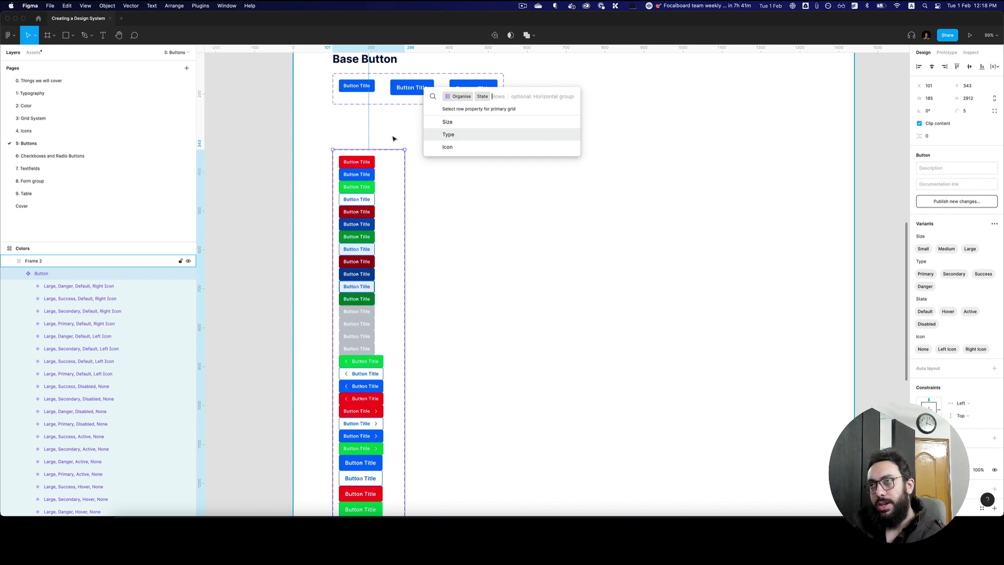
pyautogui.click(463, 134)
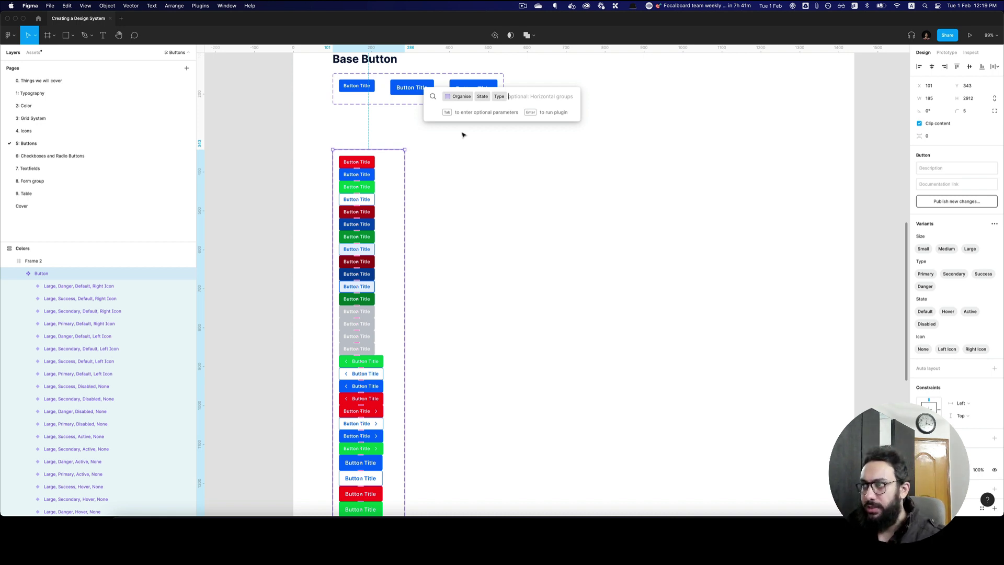
pyautogui.write('si')
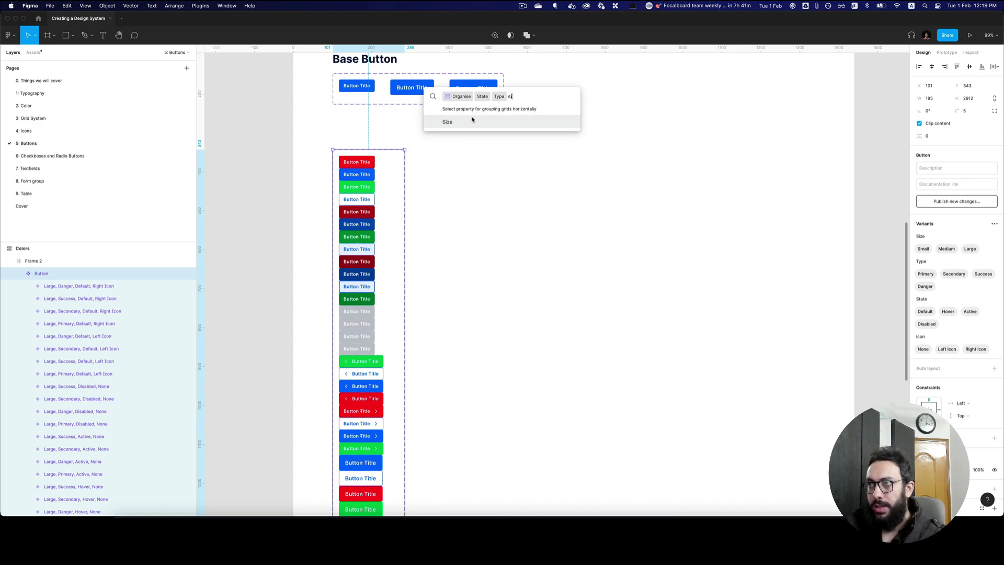
pyautogui.click(470, 122)
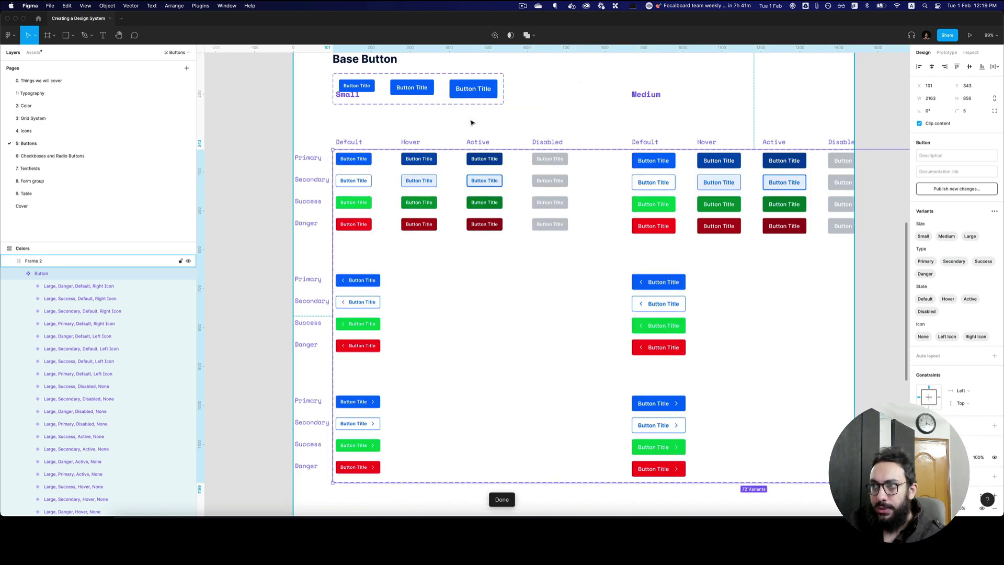
# Widen the Colors frame to 3092 so it extends past the organised variant grid.
pyautogui.keyDown('alt'); pyautogui.click(500, 141); pyautogui.keyUp('alt')
pyautogui.keyDown('alt'); pyautogui.click(501, 141); pyautogui.keyUp('alt')
pyautogui.click(456, 69)
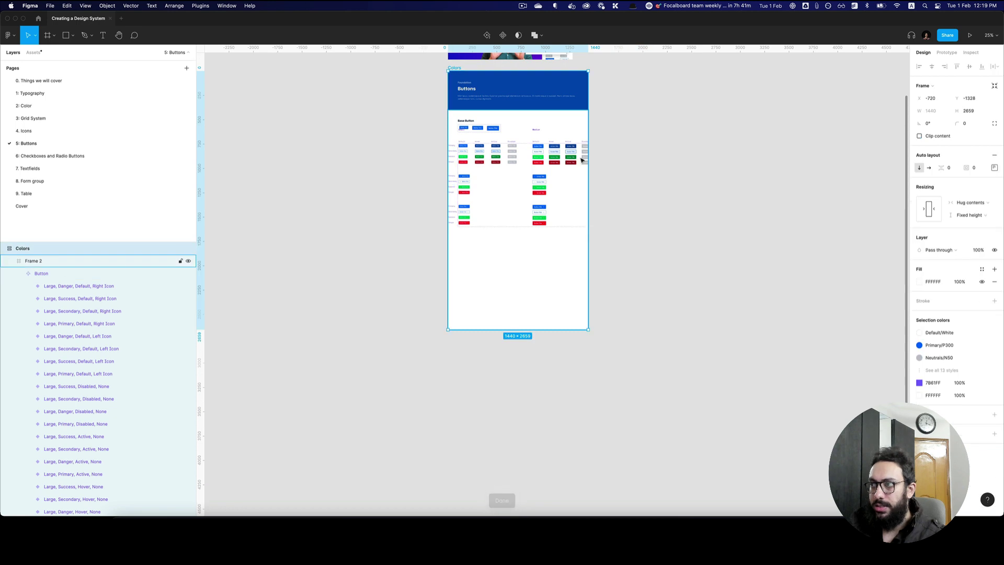
pyautogui.moveTo(589, 157); pyautogui.dragTo(749, 172)
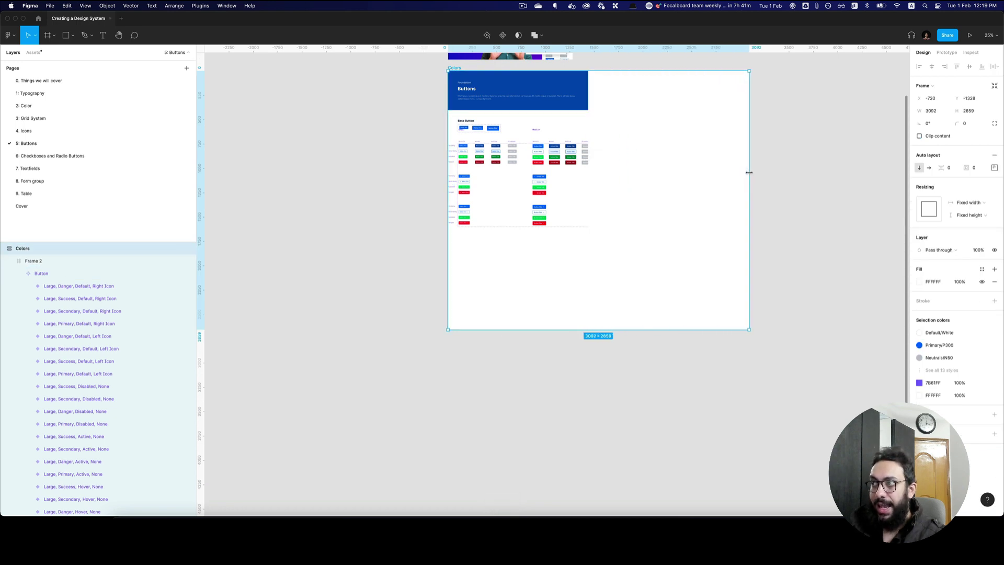
# Widen Frame 2 and the Buttons header banner to match the full width of the Colors frame.
pyautogui.click(536, 154)
pyautogui.moveTo(588, 157); pyautogui.dragTo(684, 168)
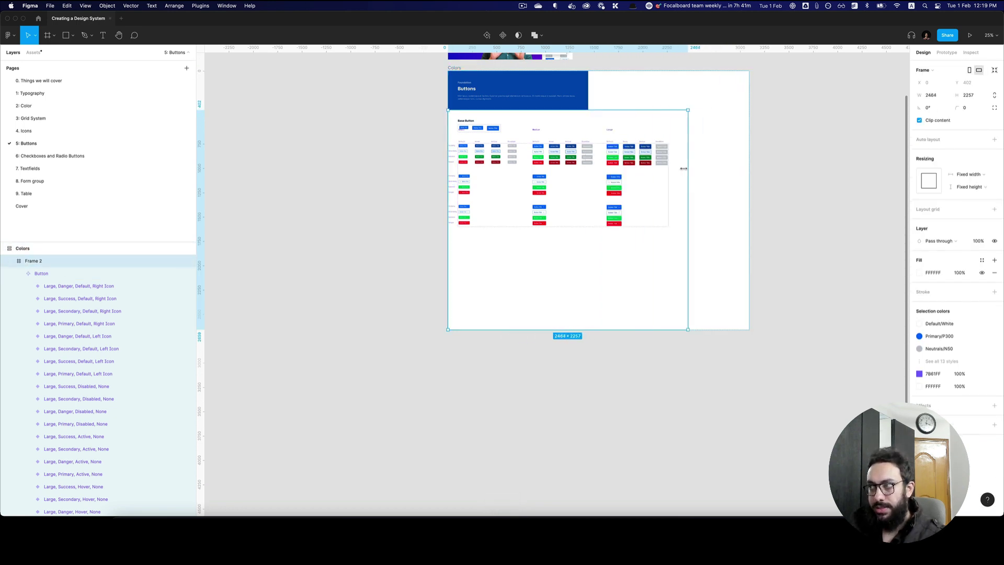
pyautogui.click(581, 93)
pyautogui.moveTo(588, 96); pyautogui.dragTo(744, 151)
pyautogui.click(703, 156)
# Examine the organised button variants and their property labels across the Small, Medium and Large groups.
pyautogui.press('z')
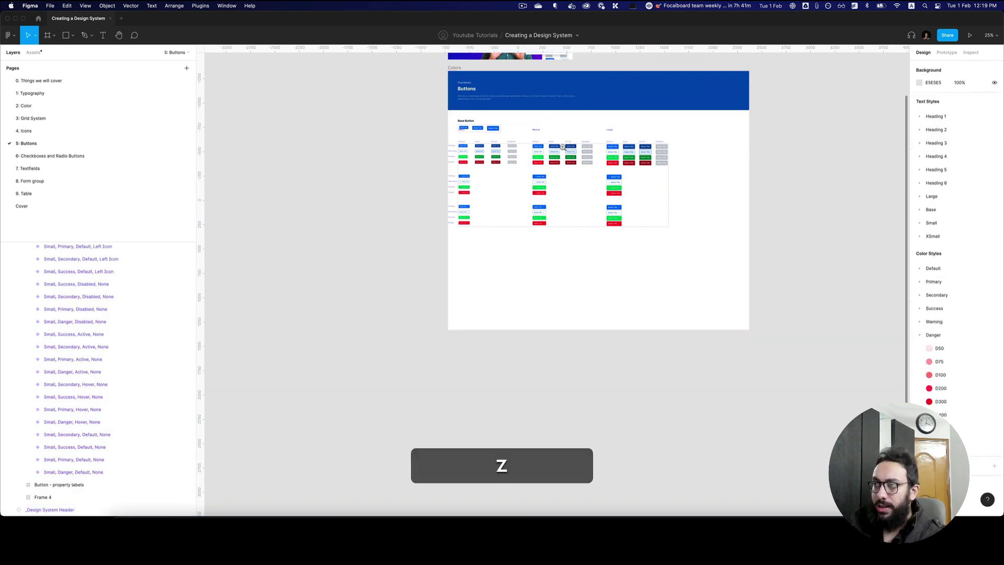
pyautogui.click(558, 148)
pyautogui.click(559, 148)
pyautogui.press('space')
pyautogui.moveTo(558, 149); pyautogui.dragTo(694, 166)
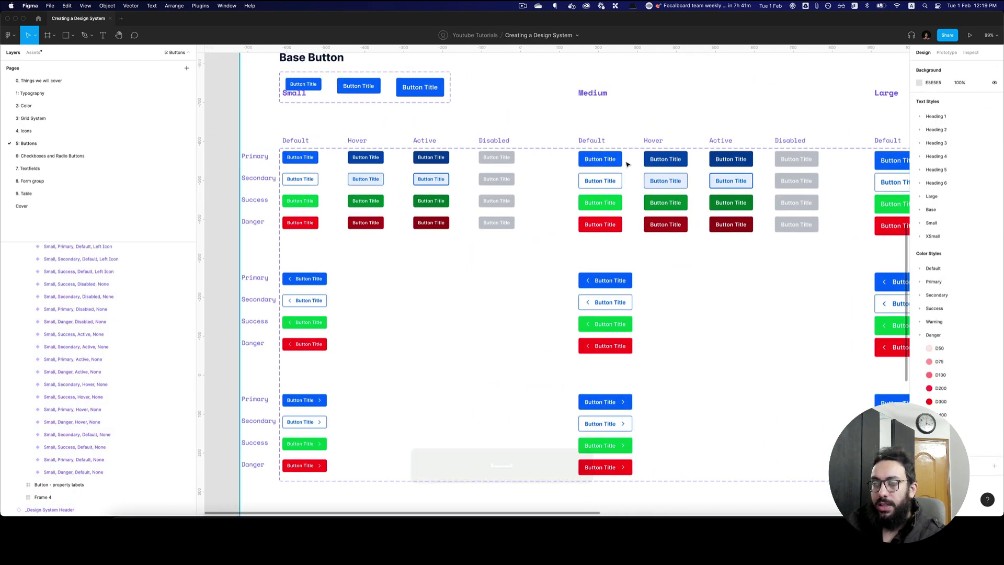
pyautogui.hotkey('alt', 'z')
pyautogui.click(337, 118)
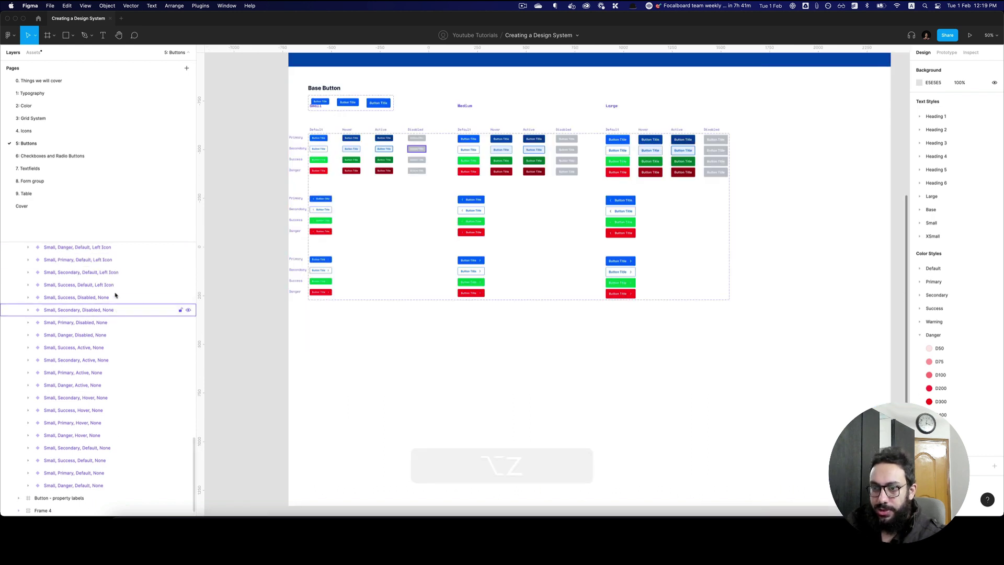
# Move the Button variant set together with its property labels layer down and right inside Frame 2, clear of the Base Button block.
pyautogui.scroll(8, 116, 295)
pyautogui.hotkey('alt', 'l')
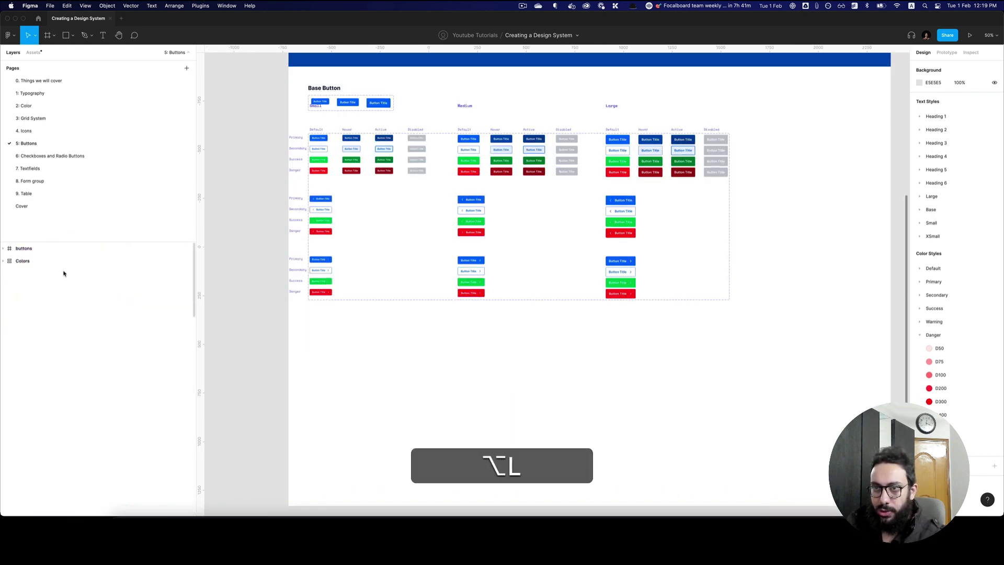
pyautogui.click(331, 202)
pyautogui.click(331, 201)
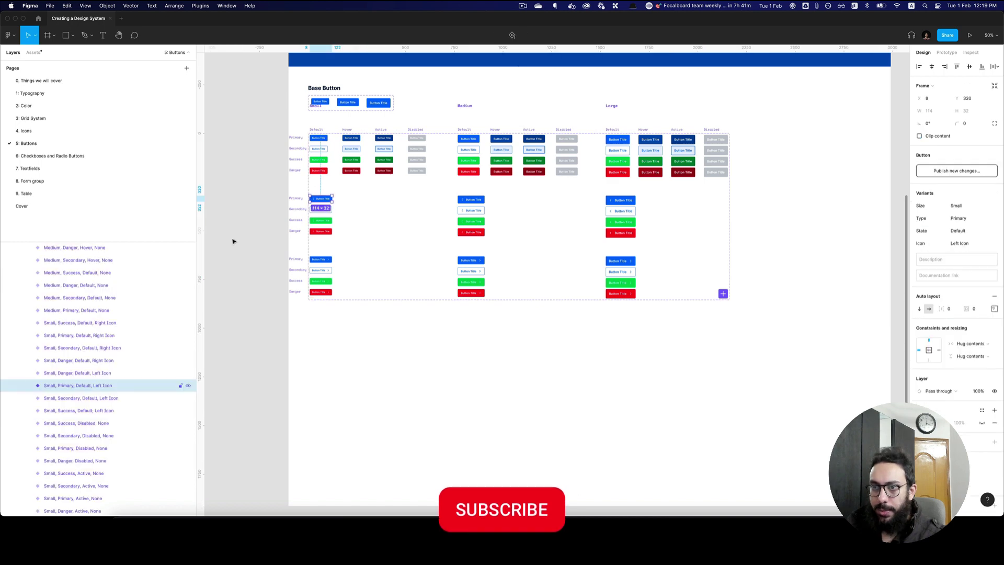
pyautogui.click(375, 257)
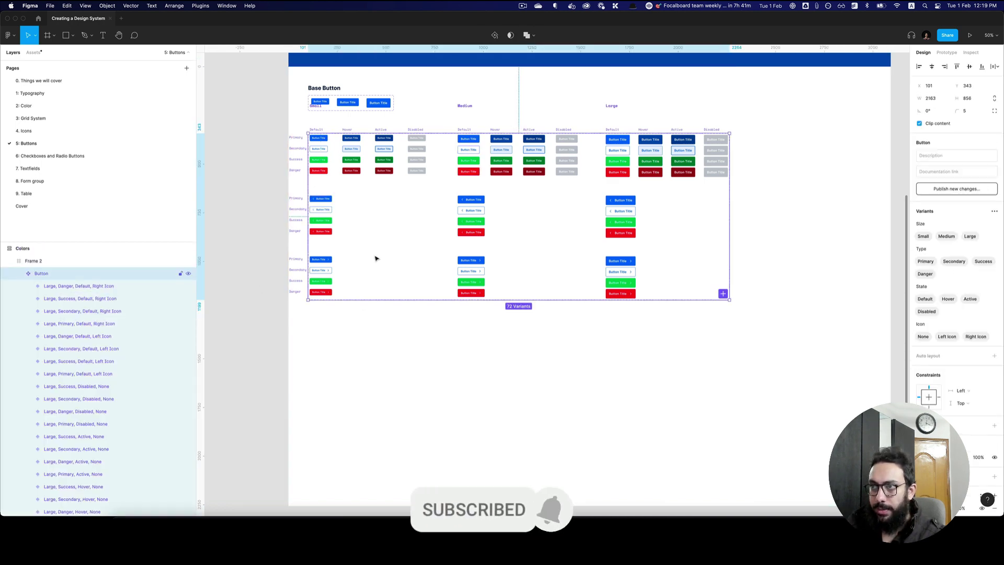
pyautogui.click(19, 272)
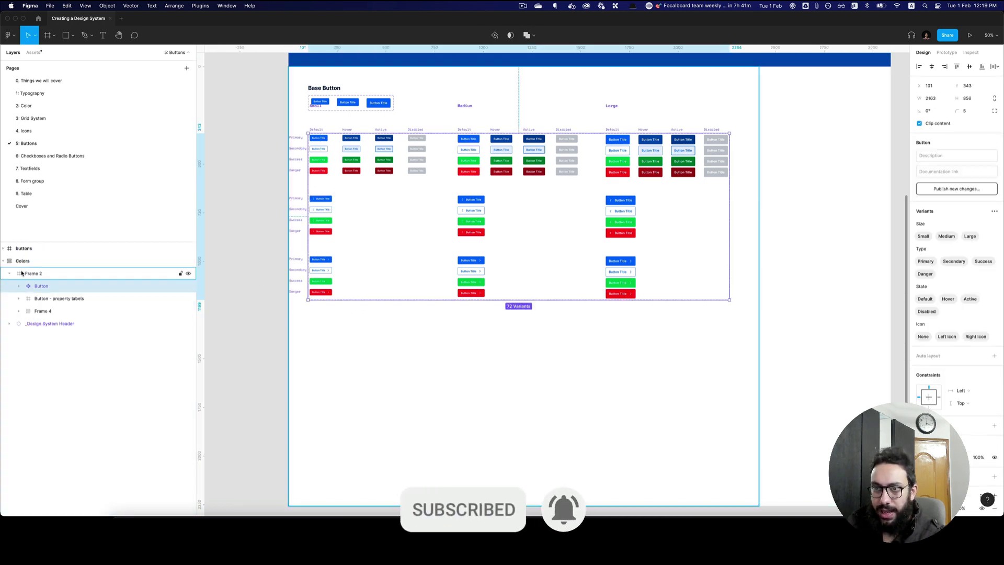
pyautogui.click(43, 298)
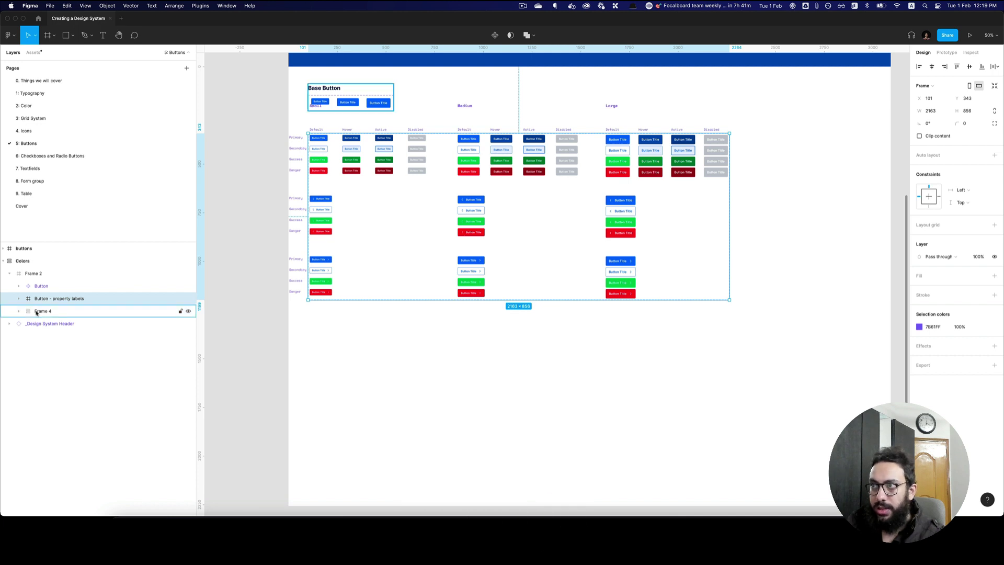
pyautogui.click(37, 310)
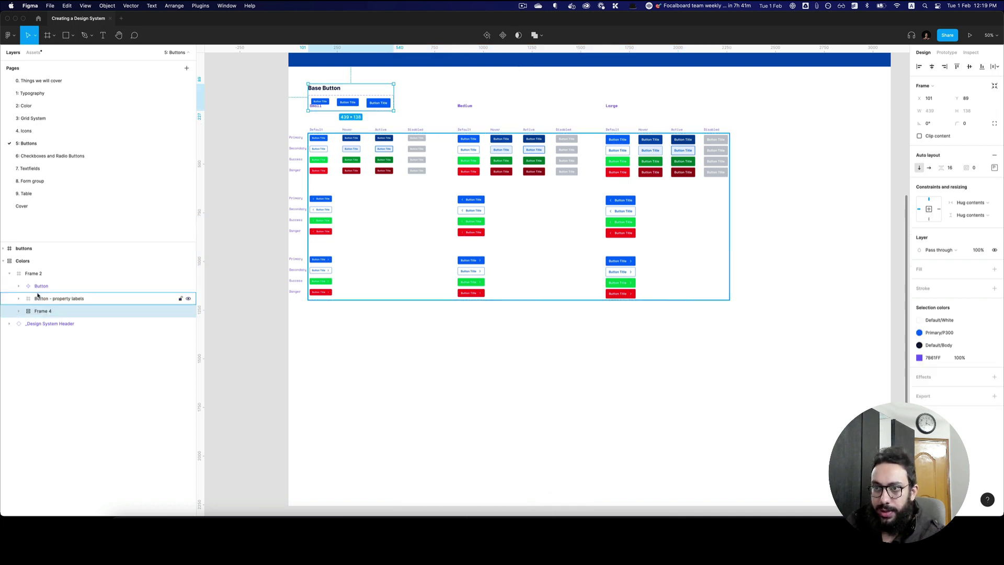
pyautogui.click(38, 298)
pyautogui.keyDown('shift'); pyautogui.click(38, 286); pyautogui.keyUp('shift')
pyautogui.moveTo(449, 256); pyautogui.dragTo(421, 290)
# Examine the None, Left Icon and Right Icon row groups and their labels across the Small, Medium and Large button columns.
pyautogui.press('space')
pyautogui.press('Escape')
pyautogui.press('z')
pyautogui.click(264, 175)
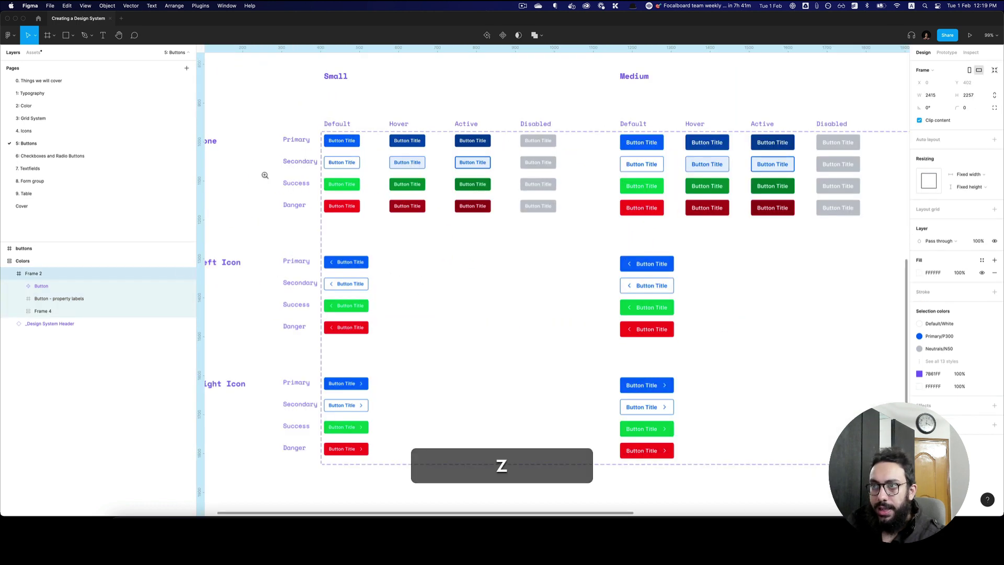
pyautogui.press('space')
pyautogui.moveTo(264, 175); pyautogui.dragTo(299, 183)
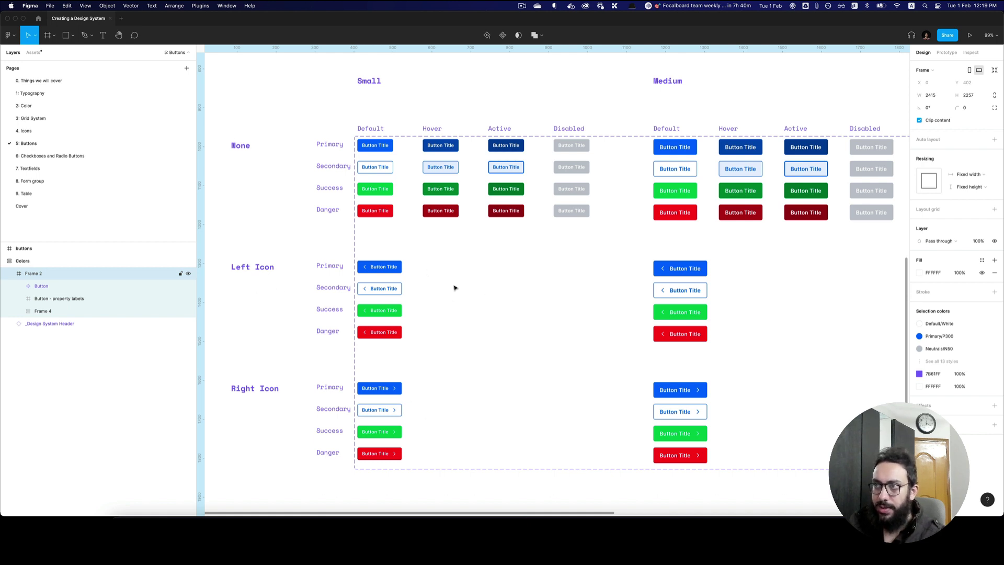
pyautogui.scroll(3, 455, 287)
pyautogui.hscroll(-2, 464, 232)
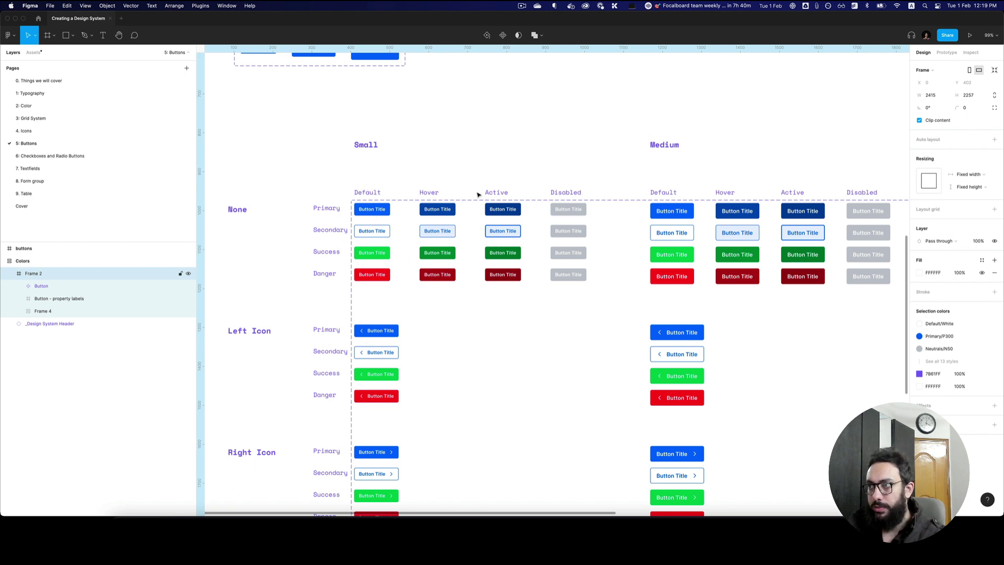
pyautogui.hscroll(6, 534, 209)
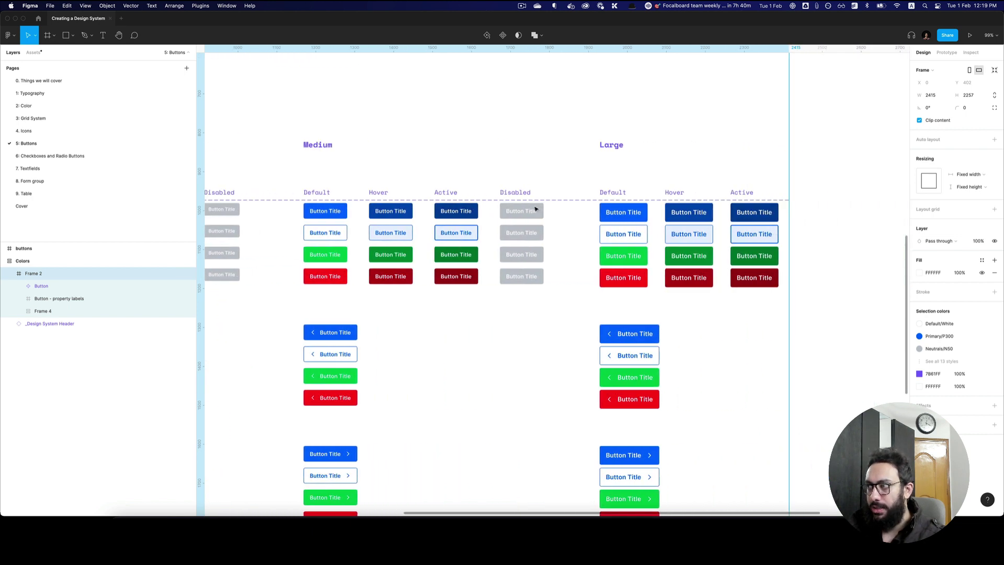
# Widen Frame 2 so it encloses the whole button grid, including the Large group's Disabled column.
pyautogui.press('z')
pyautogui.keyDown('alt'); pyautogui.click(673, 210); pyautogui.keyUp('alt')
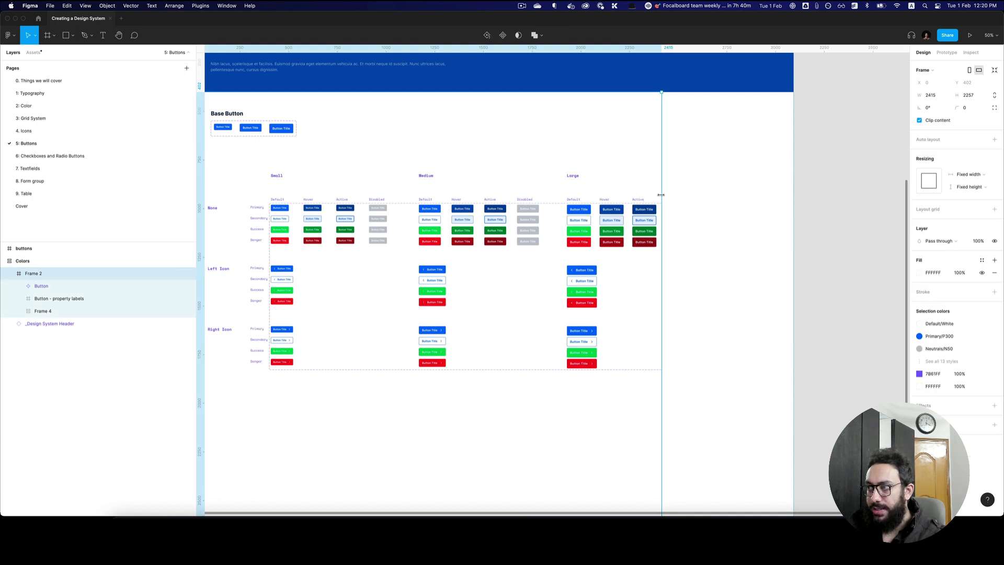
pyautogui.moveTo(661, 197); pyautogui.dragTo(715, 199)
pyautogui.press('z')
pyautogui.keyDown('alt'); pyautogui.click(715, 198); pyautogui.keyUp('alt')
pyautogui.click(458, 104)
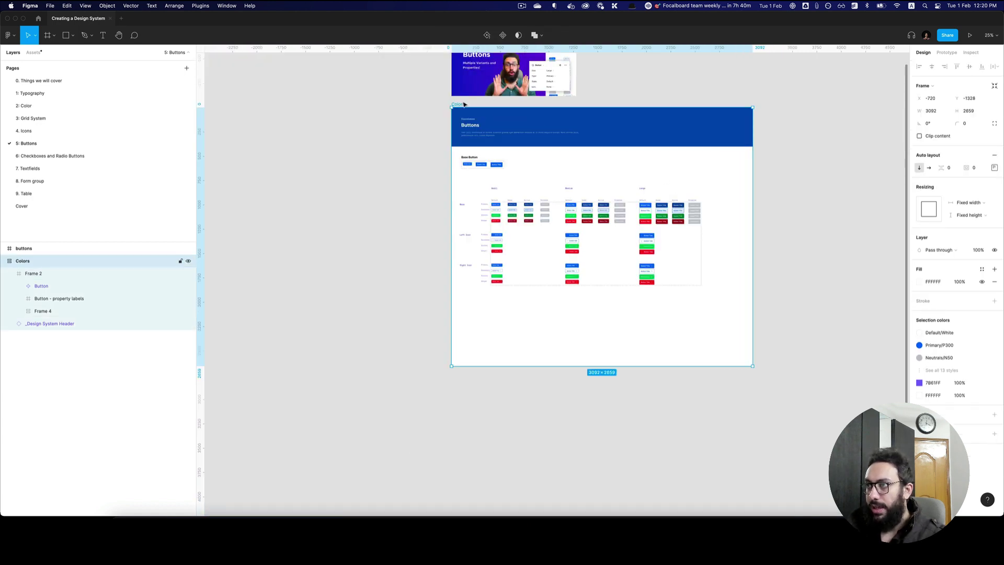
pyautogui.moveTo(751, 218); pyautogui.dragTo(727, 221)
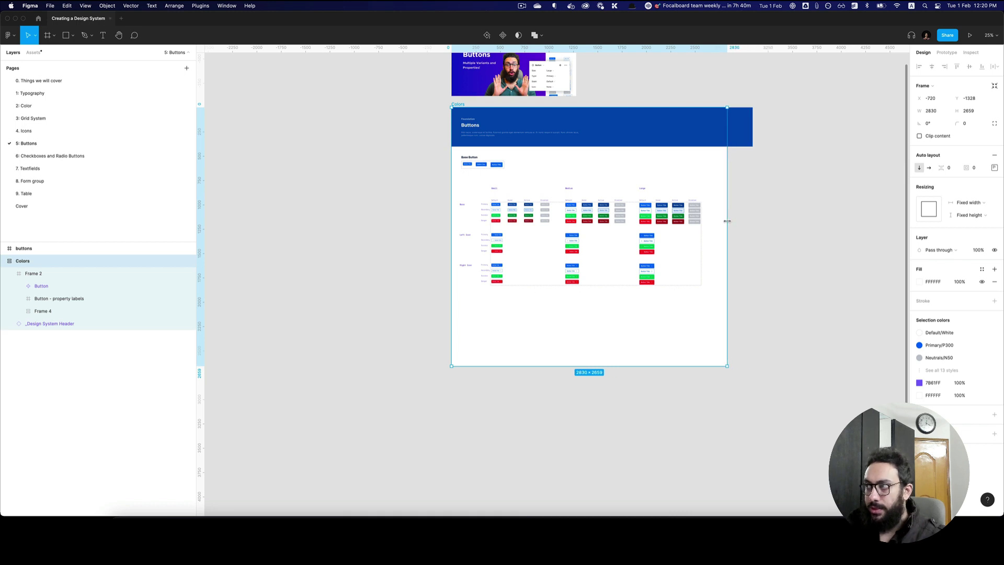
pyautogui.press('super+z')
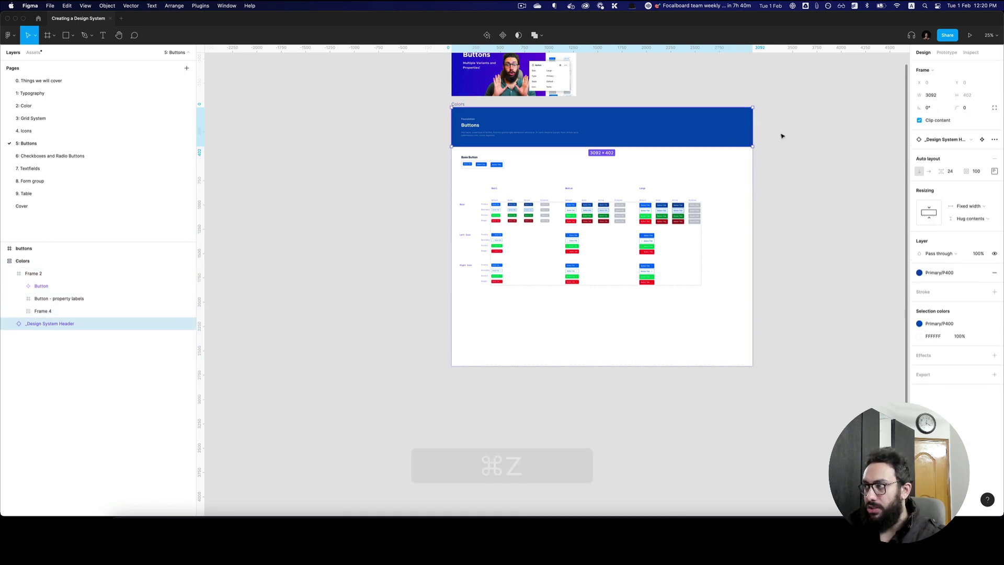
# Set the Buttons header banner's horizontal resizing to Fill container.
pyautogui.click(980, 209)
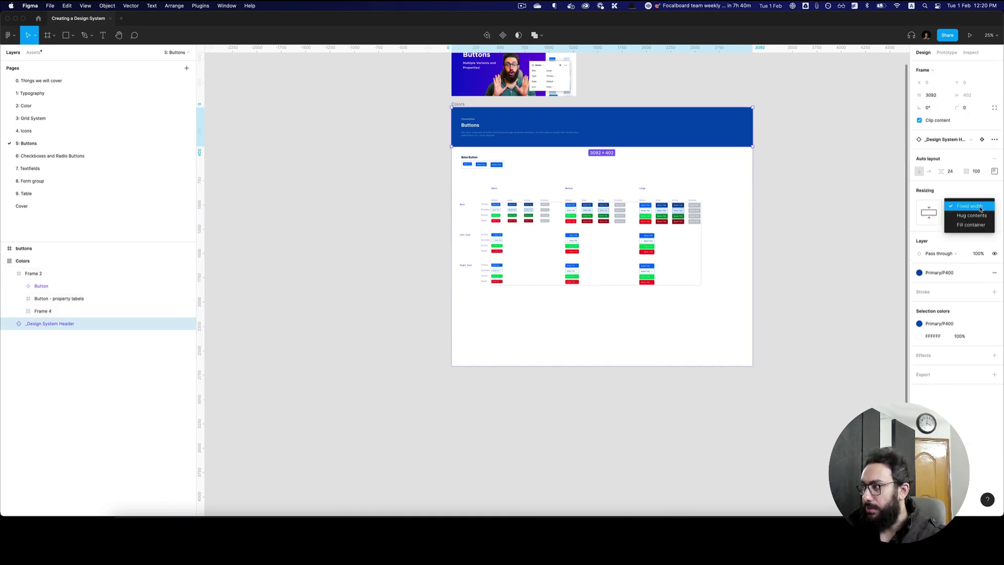
pyautogui.click(970, 225)
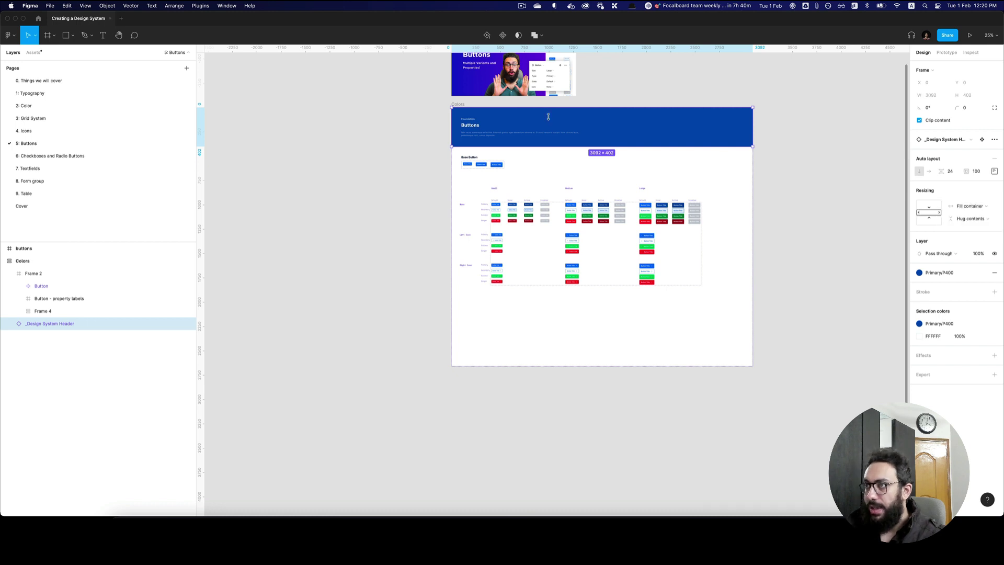
# Narrow the Colors frame to a width of 2701 and rename it Button.
pyautogui.click(460, 105)
pyautogui.moveTo(746, 188); pyautogui.dragTo(714, 188)
pyautogui.press('cmd+r')
pyautogui.write('Button')
pyautogui.press('Return')
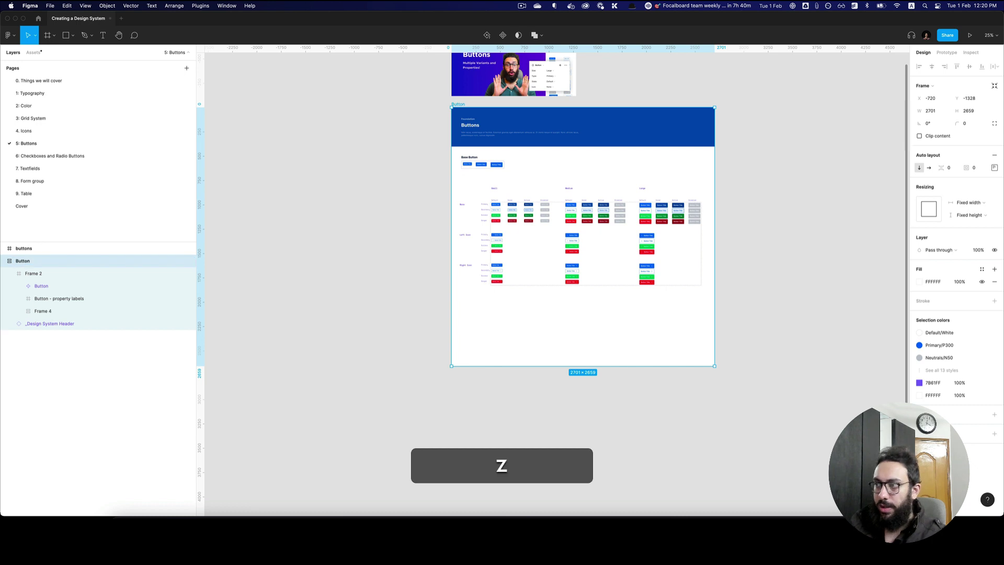
pyautogui.click(708, 231)
pyautogui.press('Escape')
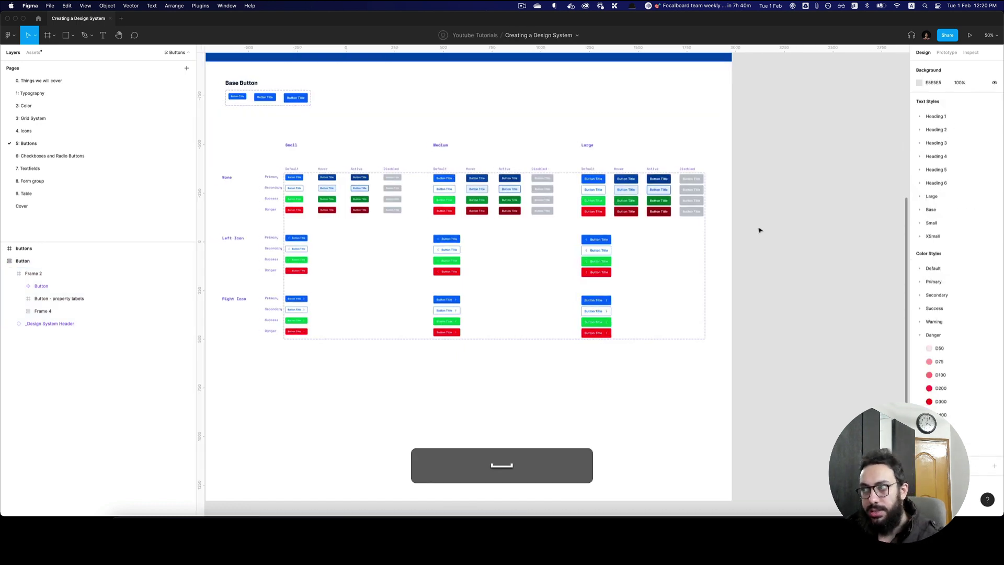
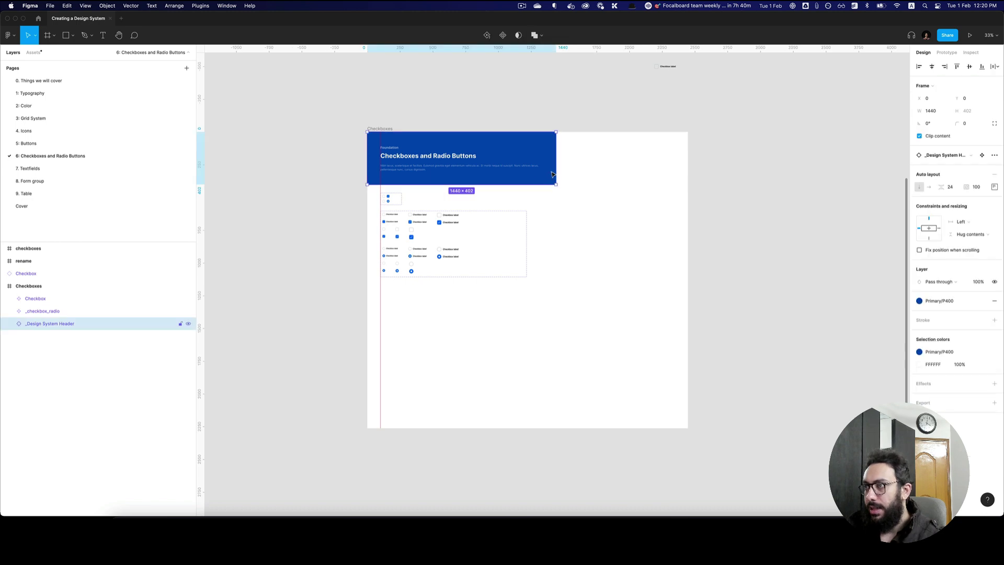
# Widen the Checkboxes and Radio Buttons header banner to 2447 and set its horizontal constraint to Scale.
pyautogui.moveTo(567, 170); pyautogui.dragTo(688, 176)
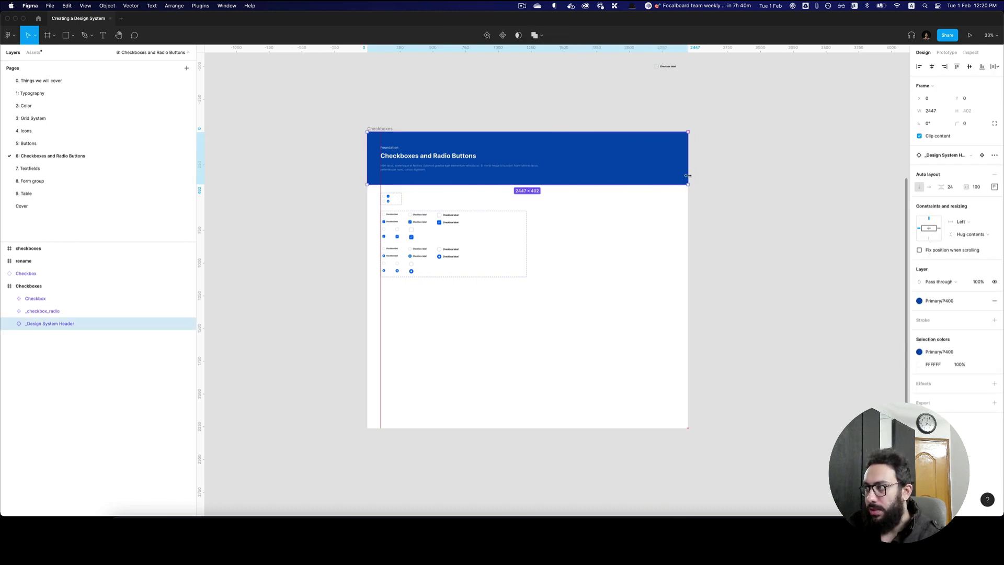
pyautogui.click(981, 222)
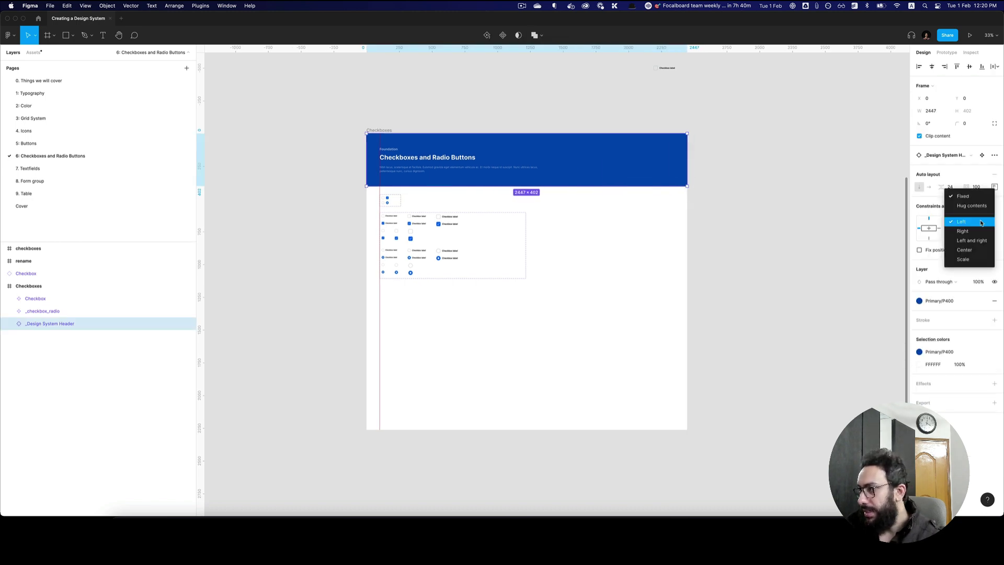
pyautogui.click(968, 260)
# Move the Checkbox variant set down and right to about X 510, Y 922, leaving room around it for labels.
pyautogui.click(509, 246)
pyautogui.press('z')
pyautogui.click(505, 250)
pyautogui.moveTo(466, 246); pyautogui.dragTo(569, 327)
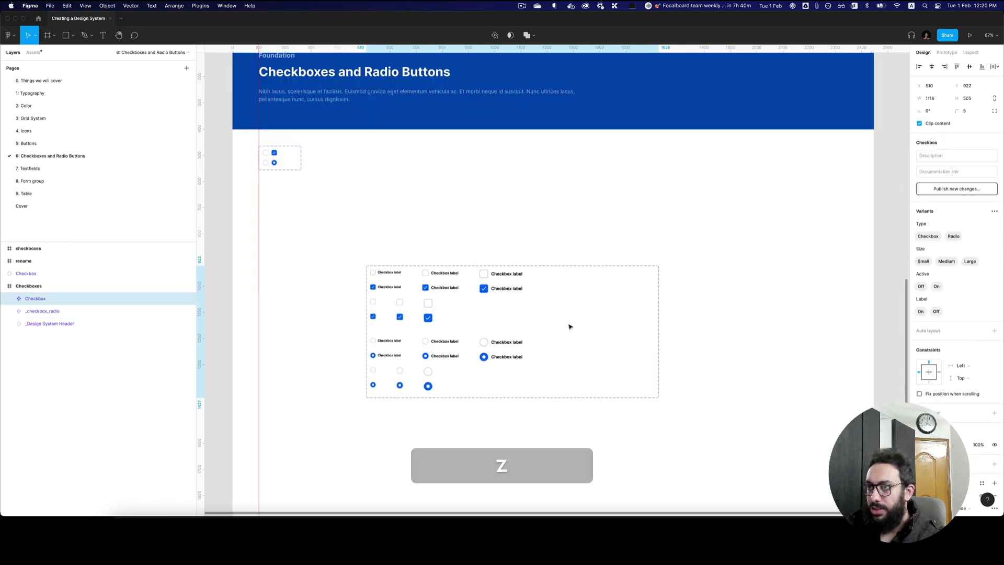
# Run Variant Organiser's Organise command on the Checkbox set with Active as columns, Type as rows and Size as horizontal groups.
pyautogui.press('super+p')
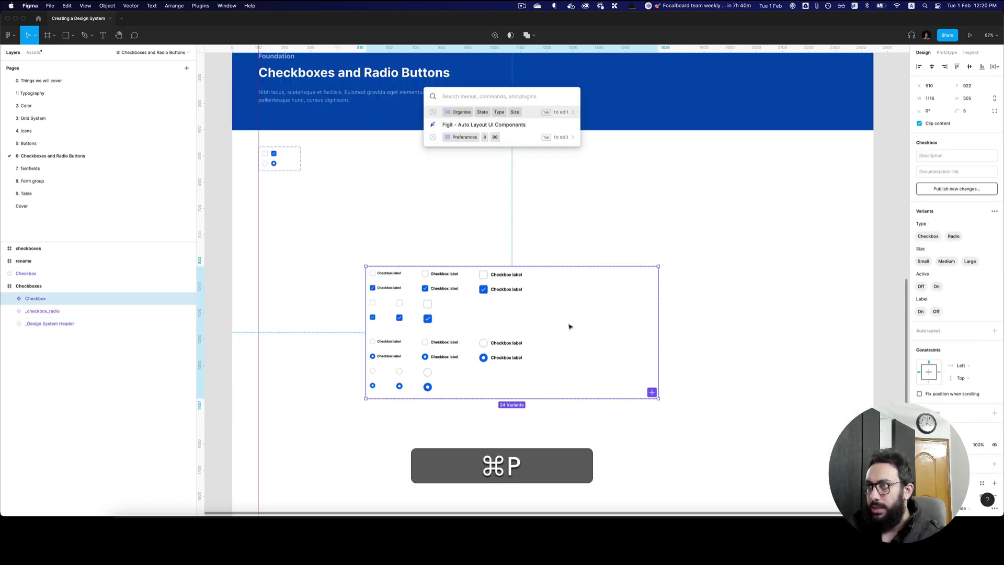
pyautogui.press('Return')
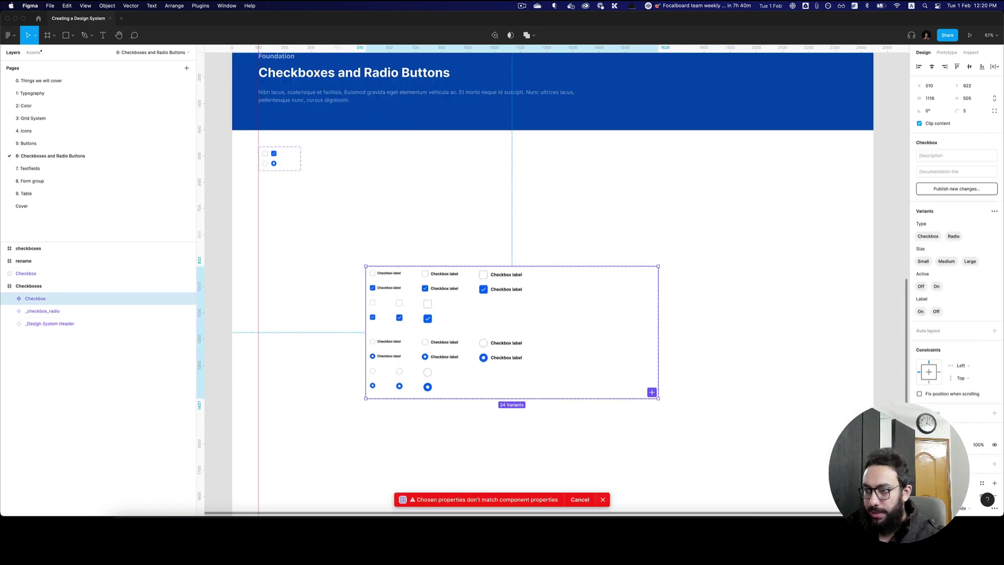
pyautogui.press('super+p')
pyautogui.write('organise')
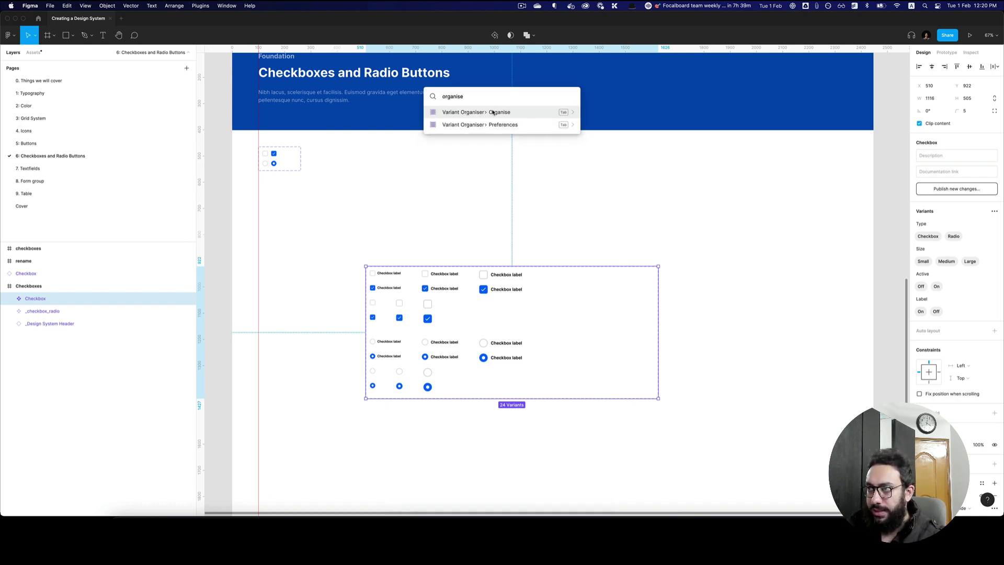
pyautogui.click(493, 113)
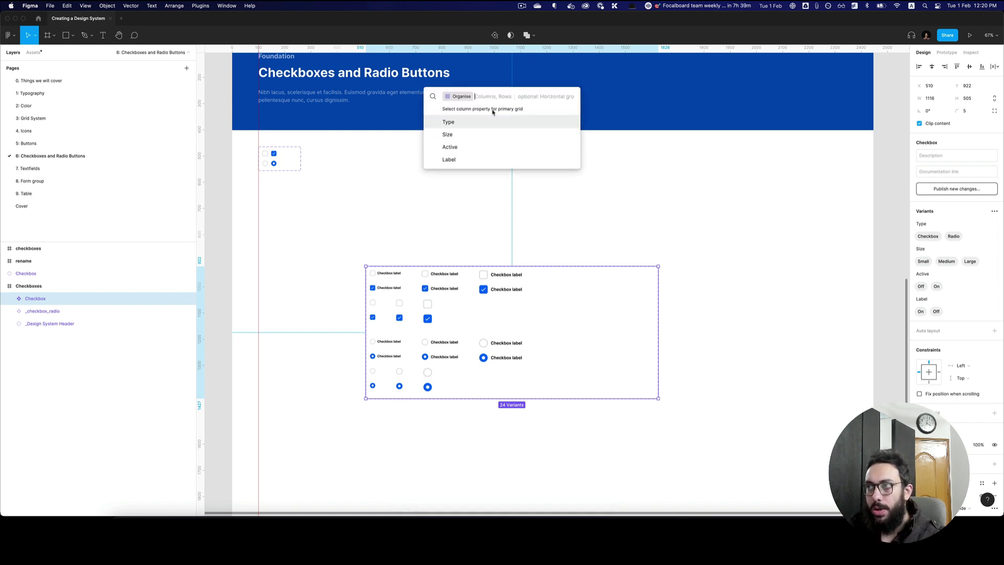
pyautogui.click(460, 147)
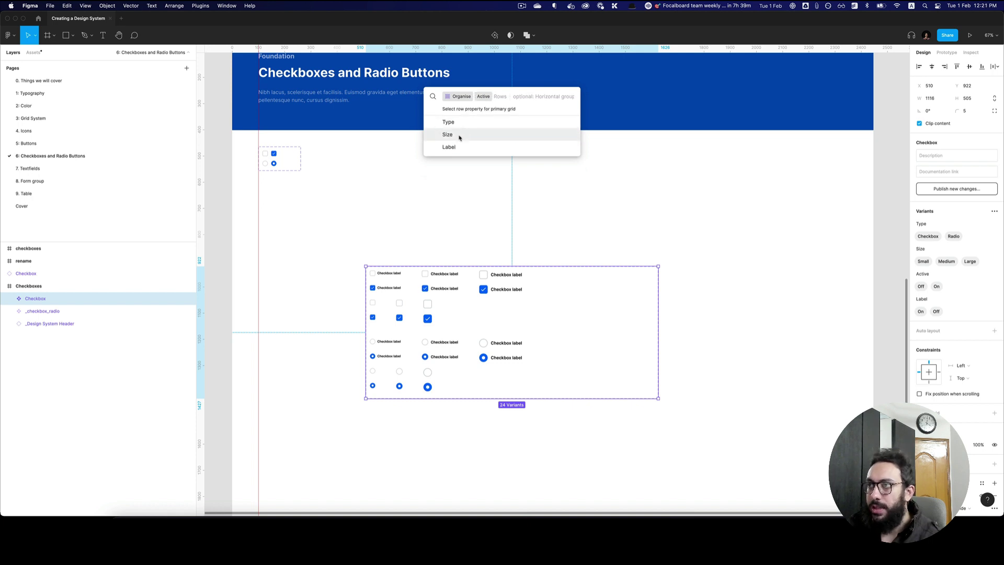
pyautogui.click(459, 124)
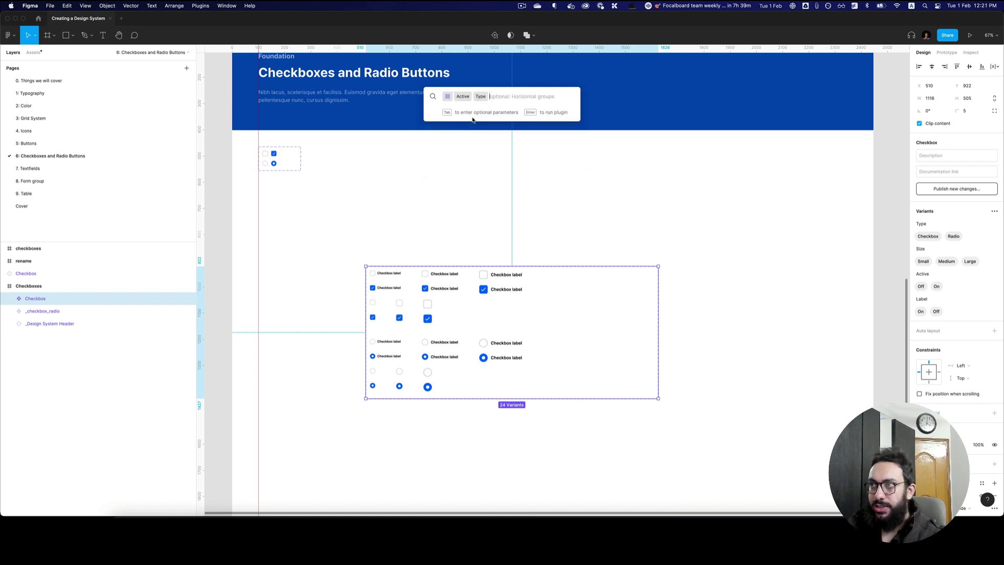
pyautogui.write('size')
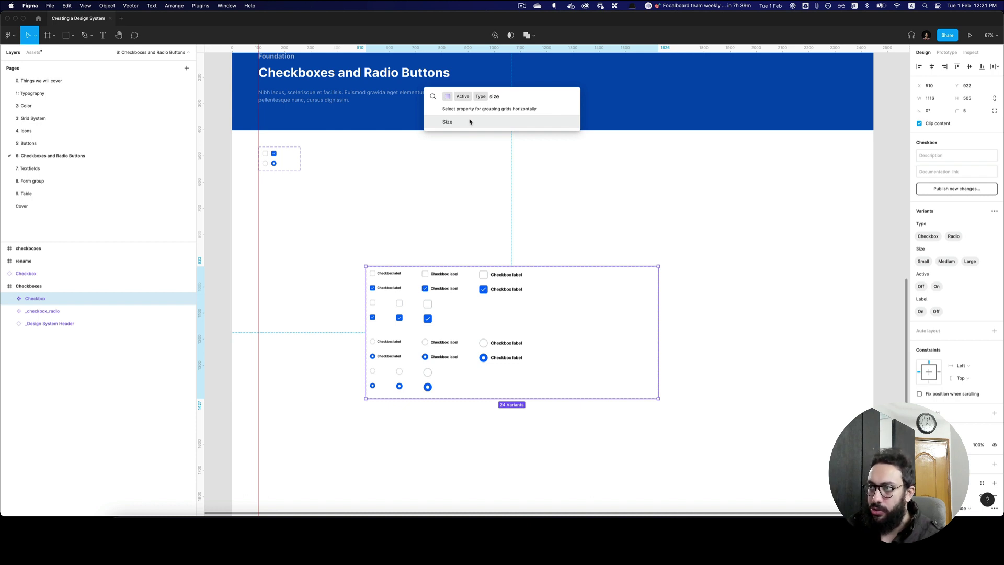
pyautogui.click(469, 122)
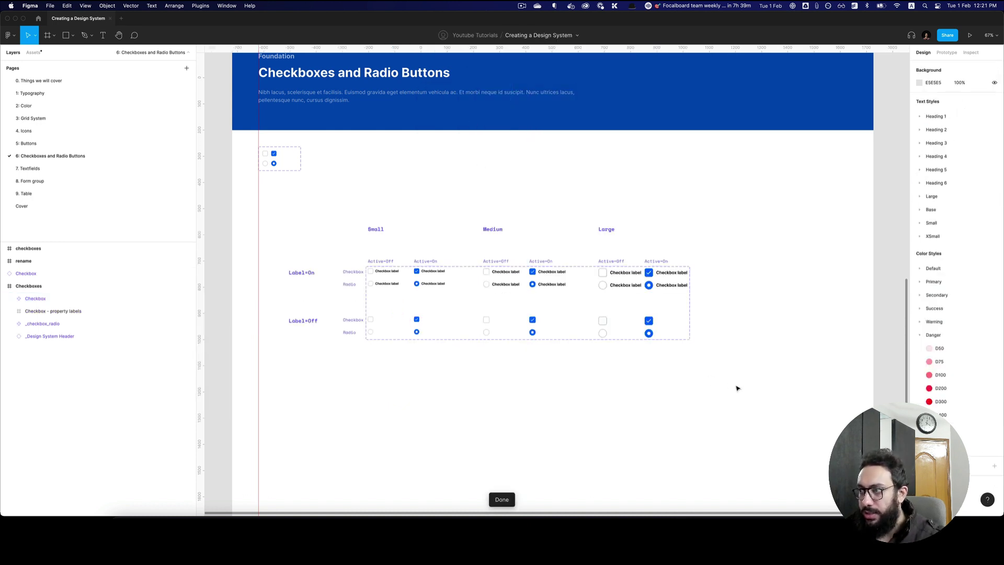
# Move the Checkbox set and its property labels together so the Label row headings align with the page's vertical margin guide.
pyautogui.moveTo(737, 388); pyautogui.dragTo(267, 206)
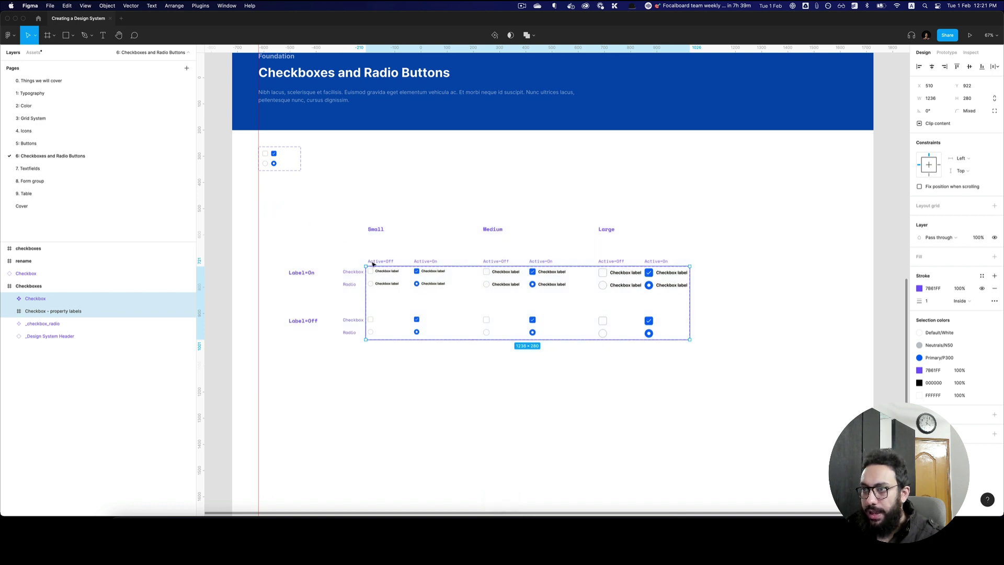
pyautogui.moveTo(390, 299); pyautogui.dragTo(412, 280)
pyautogui.click(403, 347)
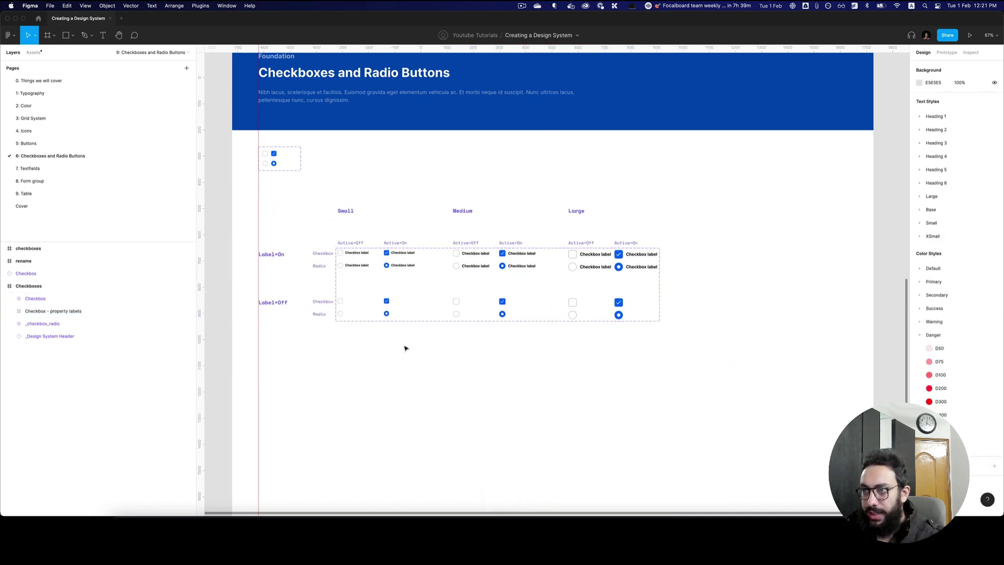
# Examine the organised checkbox and radio variants and their property labels across the Small, Medium and Large groups.
pyautogui.press('z')
pyautogui.click(325, 287)
pyautogui.moveTo(271, 254); pyautogui.dragTo(348, 258)
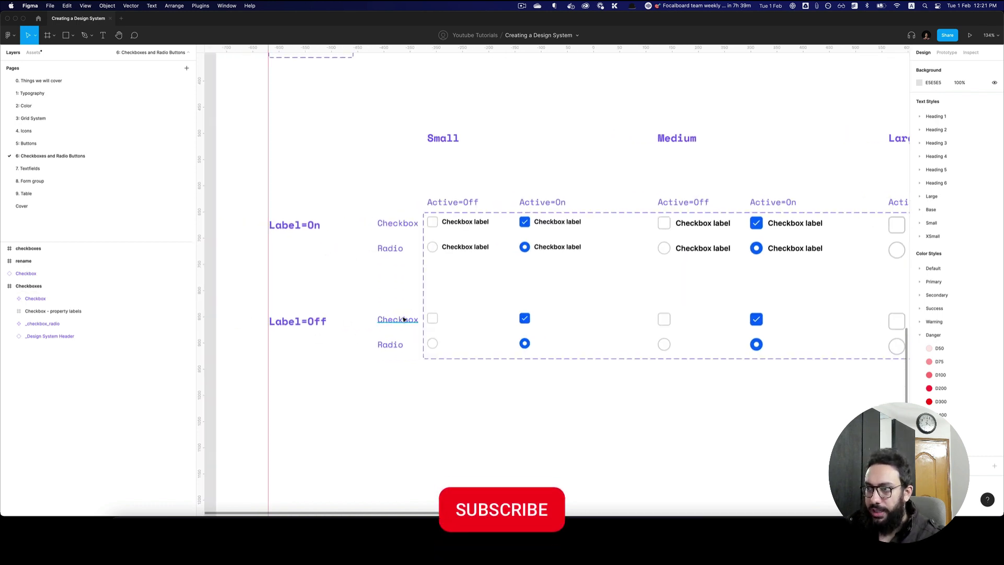
pyautogui.moveTo(485, 329); pyautogui.dragTo(391, 301)
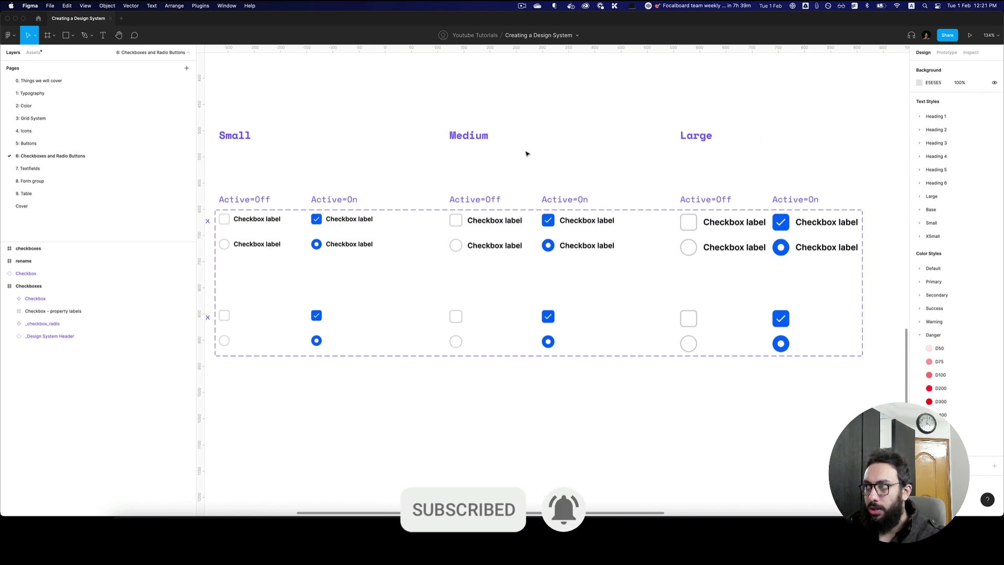
pyautogui.press('z')
pyautogui.keyDown('alt'); pyautogui.click(706, 168); pyautogui.keyUp('alt')
pyautogui.moveTo(705, 167); pyautogui.dragTo(688, 200)
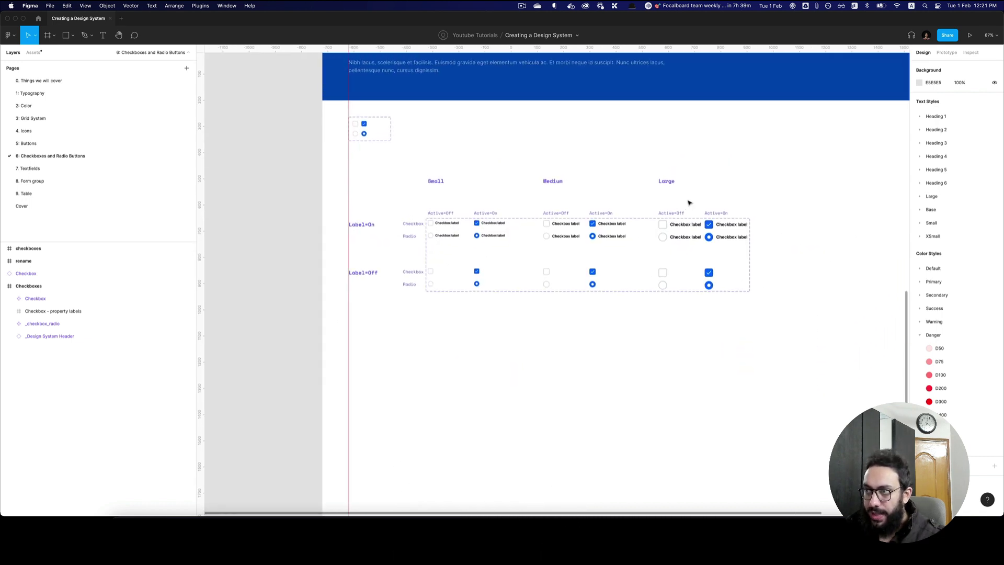
# Shrink the Checkboxes page frame to about 1868 × 1452 so it fits around the organised checkbox set.
pyautogui.press('z')
pyautogui.keyDown('alt'); pyautogui.click(687, 200); pyautogui.keyUp('alt')
pyautogui.click(515, 96)
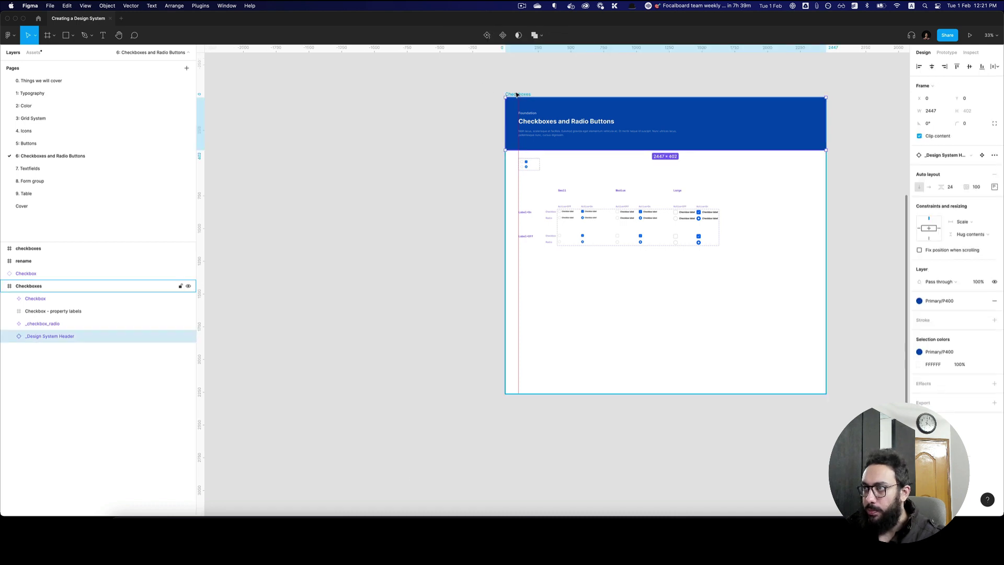
pyautogui.moveTo(823, 393); pyautogui.dragTo(750, 288)
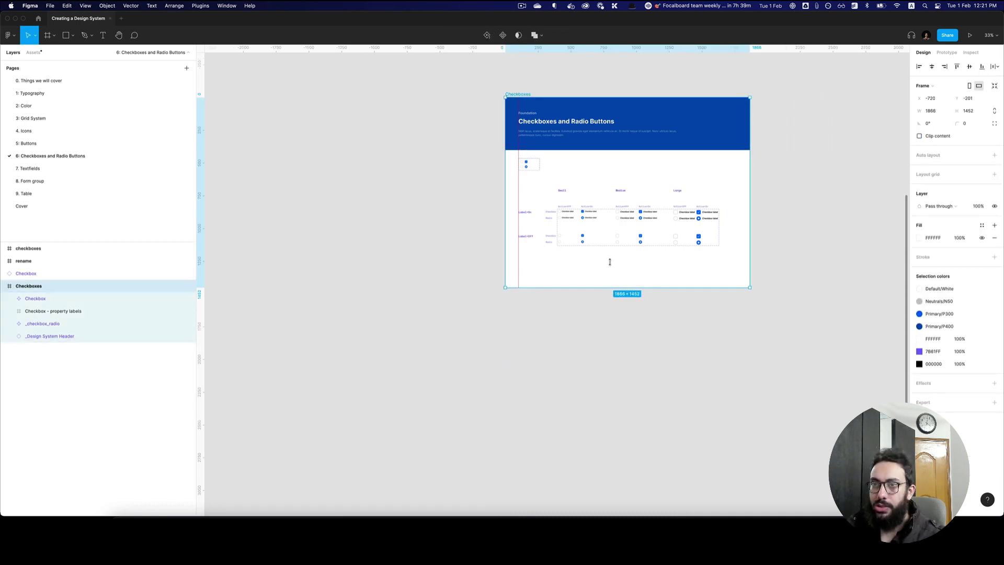
# On the 7. Textfields page, enlarge the Colors frame to about 2780 × 2580 to make room for the variant grid.
pyautogui.click(98, 169)
pyautogui.press('space')
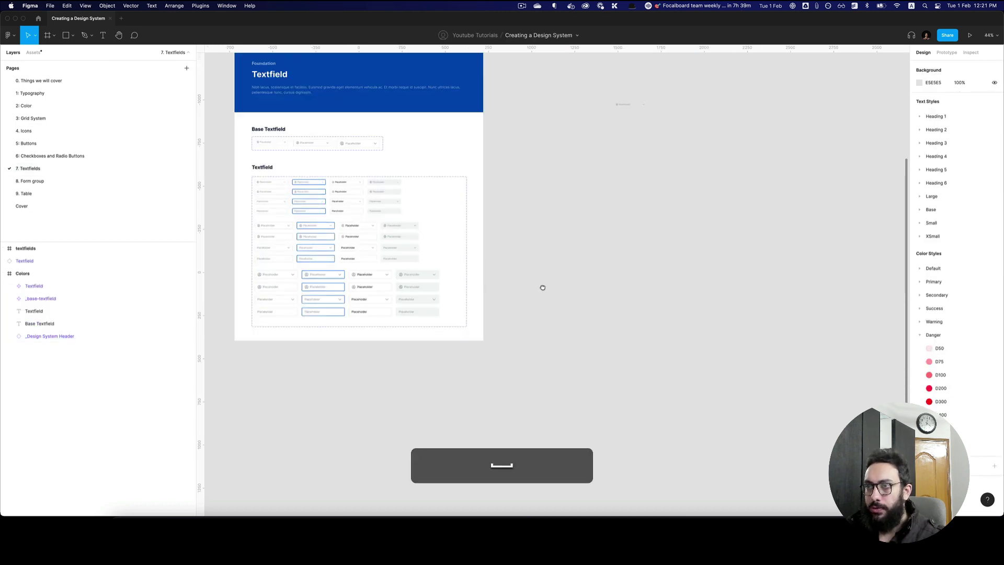
pyautogui.hscroll(-2, 416, 257)
pyautogui.scroll(-3, 415, 258)
pyautogui.hotkey('shift', 'Return')
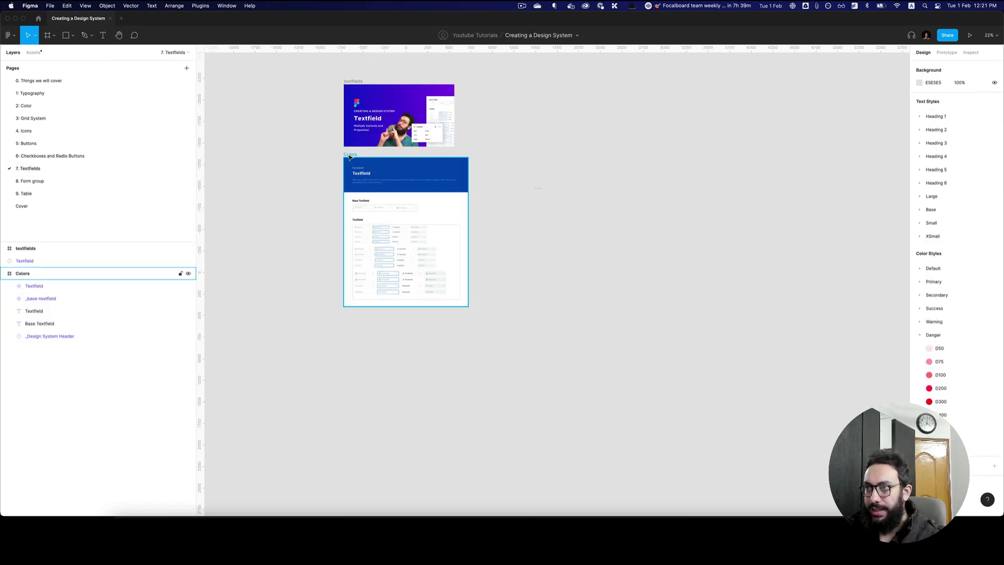
pyautogui.moveTo(468, 308); pyautogui.dragTo(584, 380)
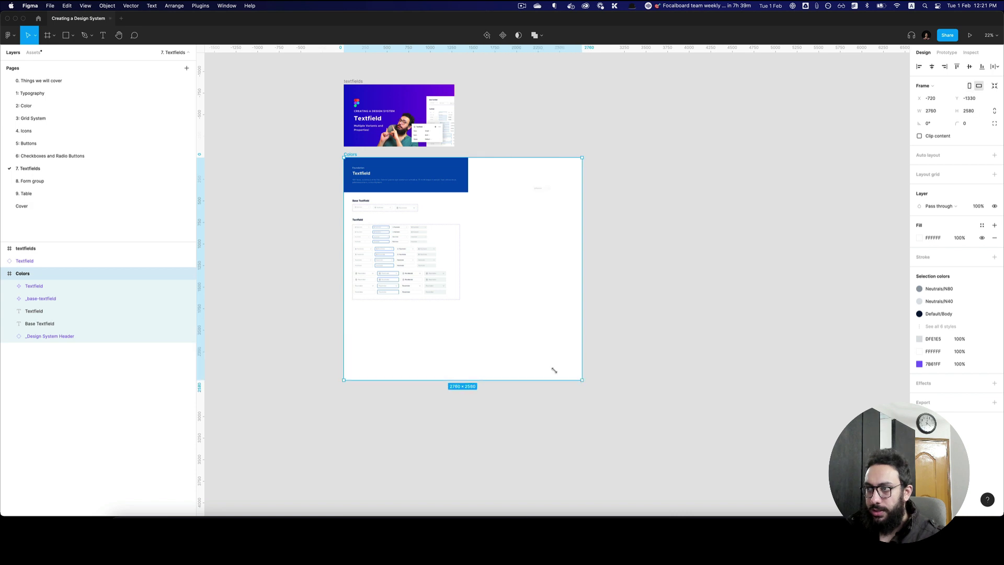
# Cut the stray Textfield instance lying beside the Textfield page header.
pyautogui.press('z')
pyautogui.click(361, 261)
pyautogui.click(451, 115)
pyautogui.click(714, 111)
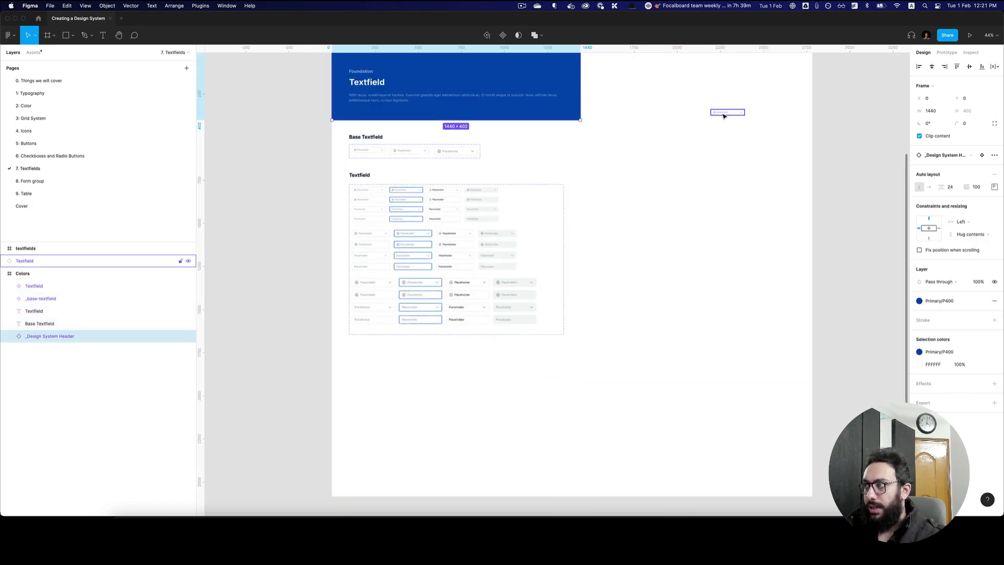
pyautogui.press('super+x')
# Move the Textfield variant set down and right to about X 808, Y 1091, leaving room around it for labels.
pyautogui.click(571, 99)
pyautogui.click(503, 242)
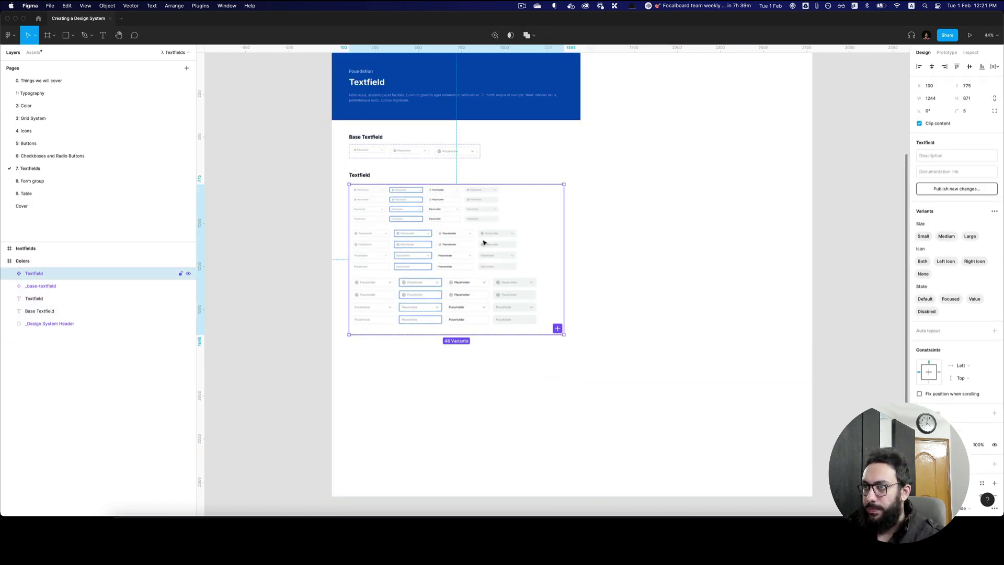
pyautogui.moveTo(485, 244); pyautogui.dragTo(605, 298)
# Try organising the Textfield set with Variant Organiser, using State as columns, Icon as rows and Size as horizontal groups.
pyautogui.press('super+p')
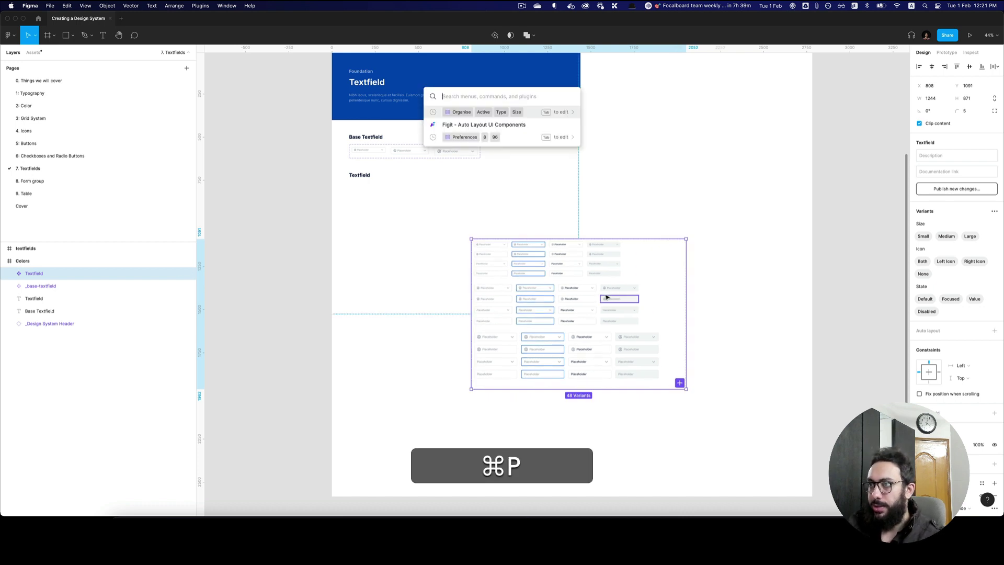
pyautogui.press('Return')
pyautogui.press('super+p')
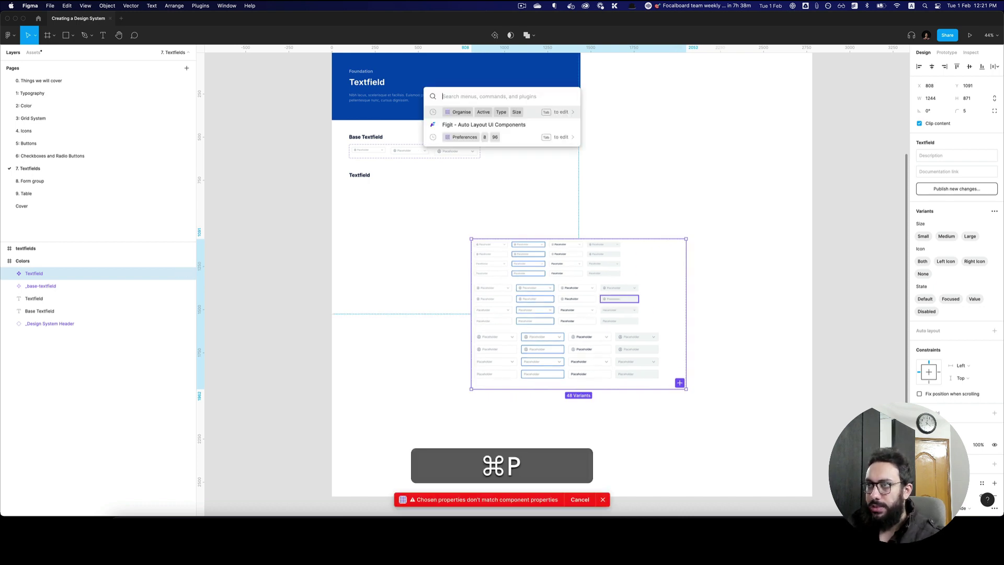
pyautogui.write('organise')
pyautogui.press('Return')
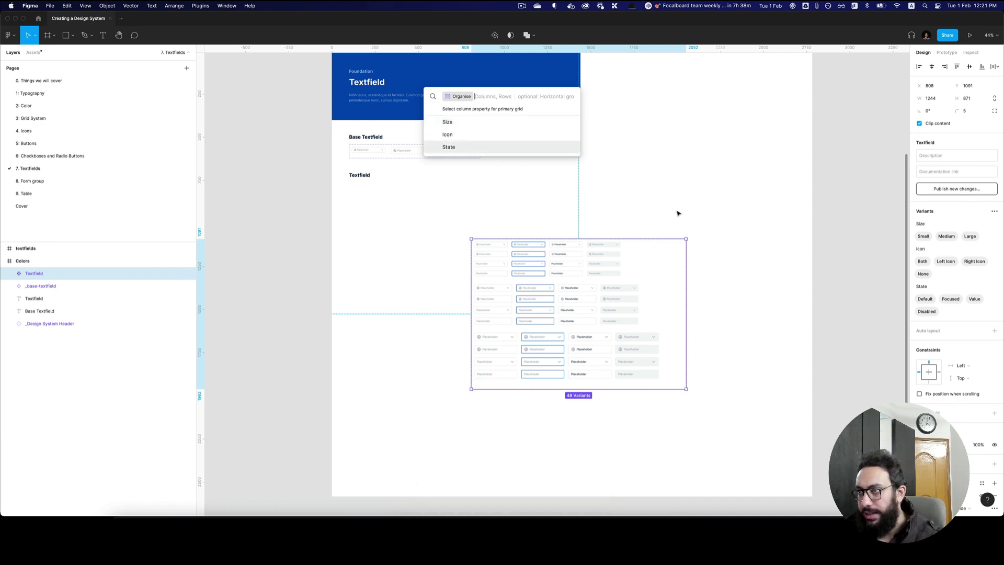
pyautogui.hscroll(5, 677, 213)
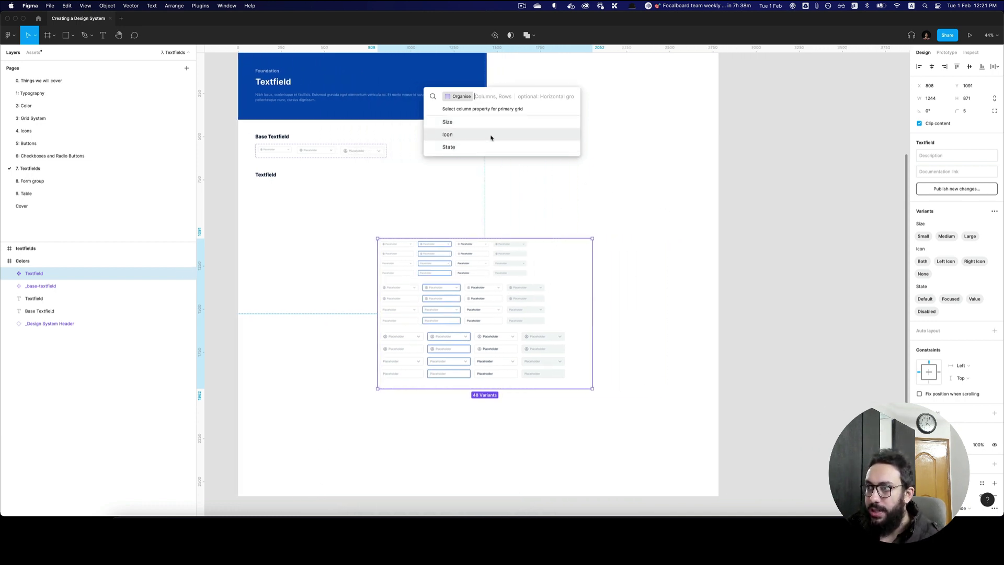
pyautogui.click(463, 148)
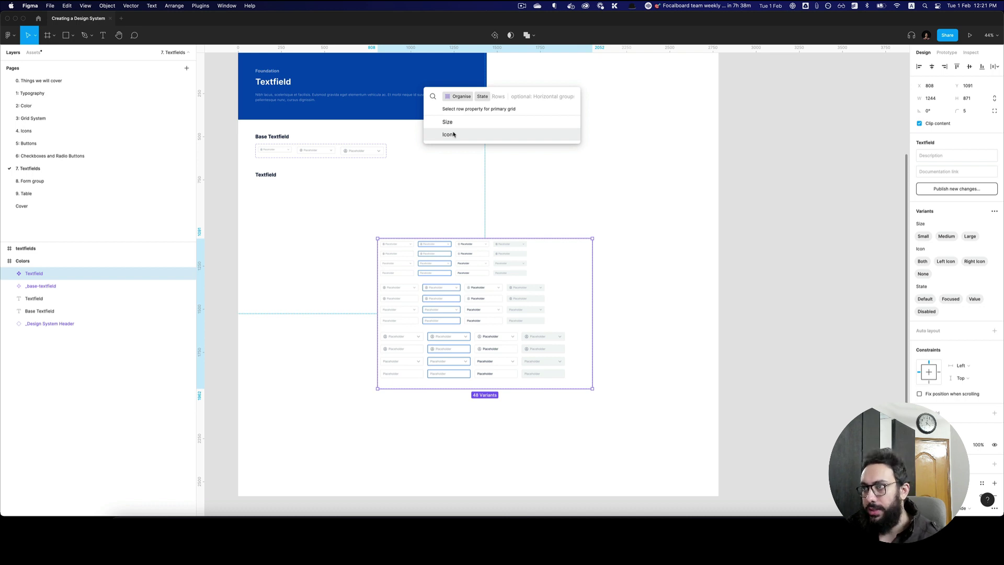
pyautogui.click(449, 134)
pyautogui.press('Tab')
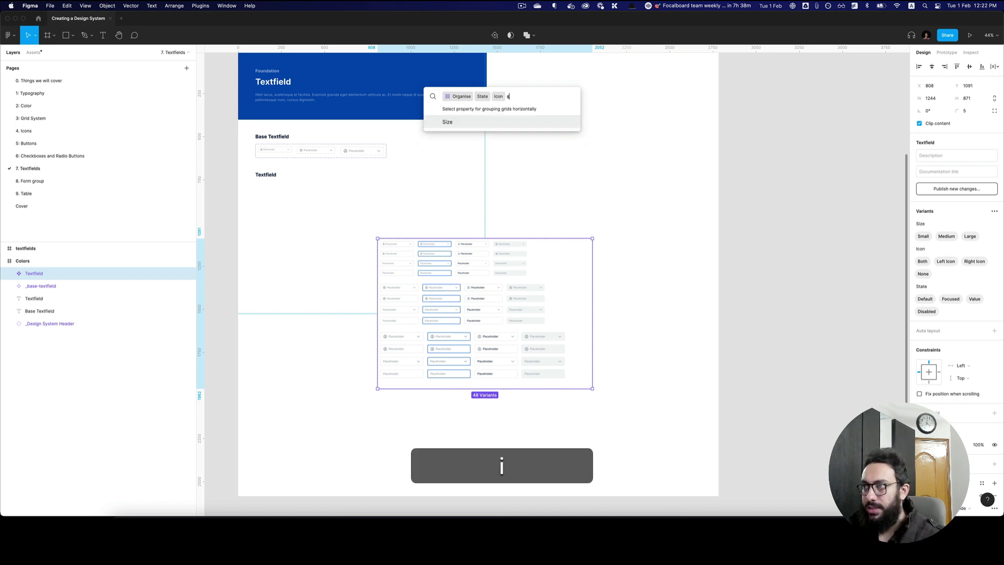
pyautogui.write('2')
pyautogui.press('Return')
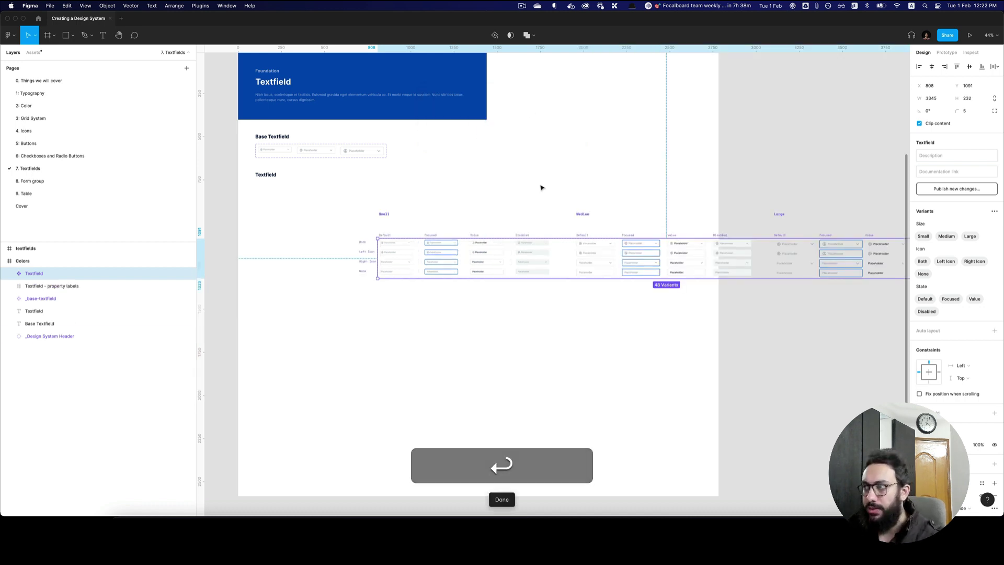
# Move the organised Textfield set and its property labels together to sit just below the Textfield heading.
pyautogui.press('z')
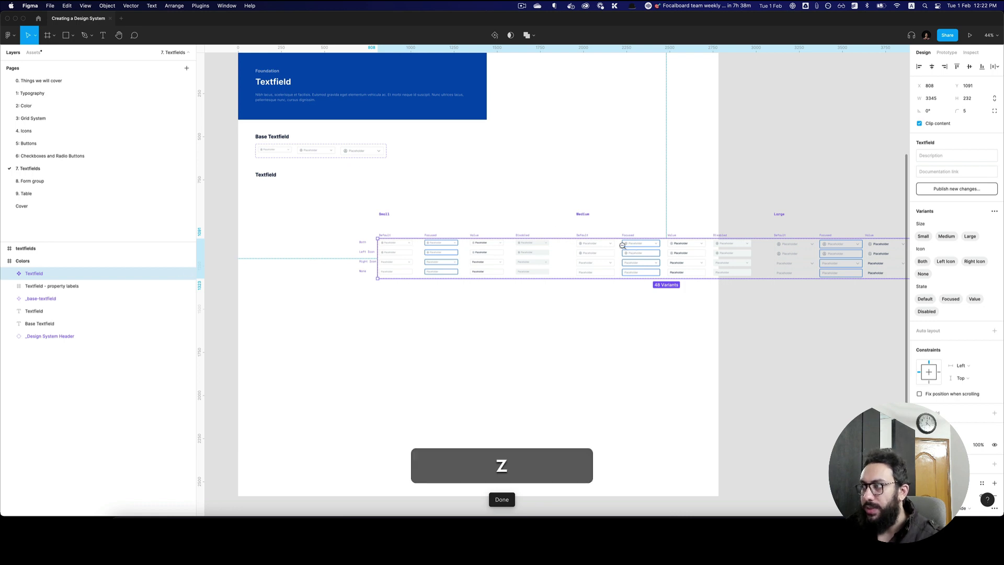
pyautogui.scroll(-3, 536, 244)
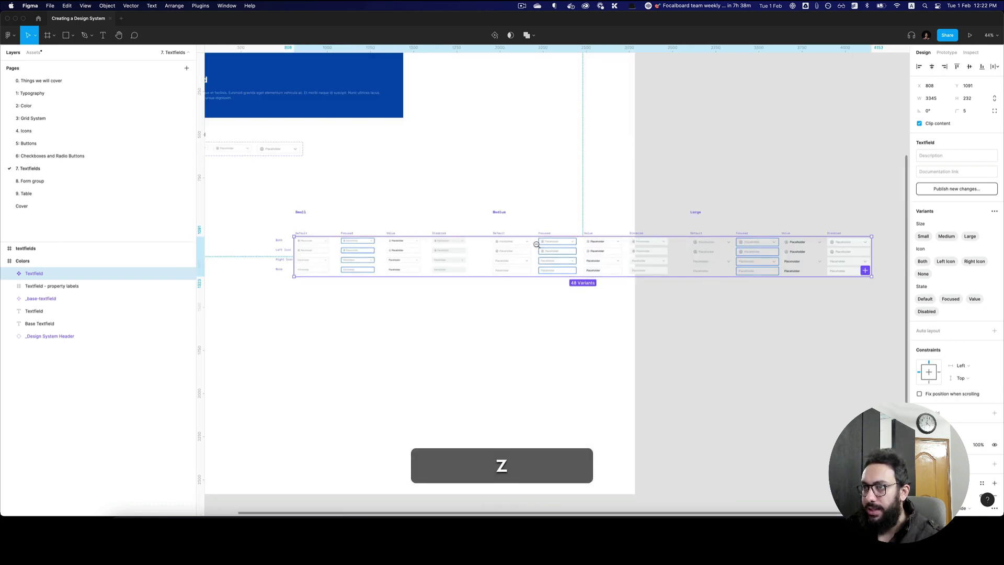
pyautogui.keyDown('alt'); pyautogui.click(537, 245); pyautogui.keyUp('alt')
pyautogui.keyDown('shift'); pyautogui.click(66, 298); pyautogui.keyUp('shift')
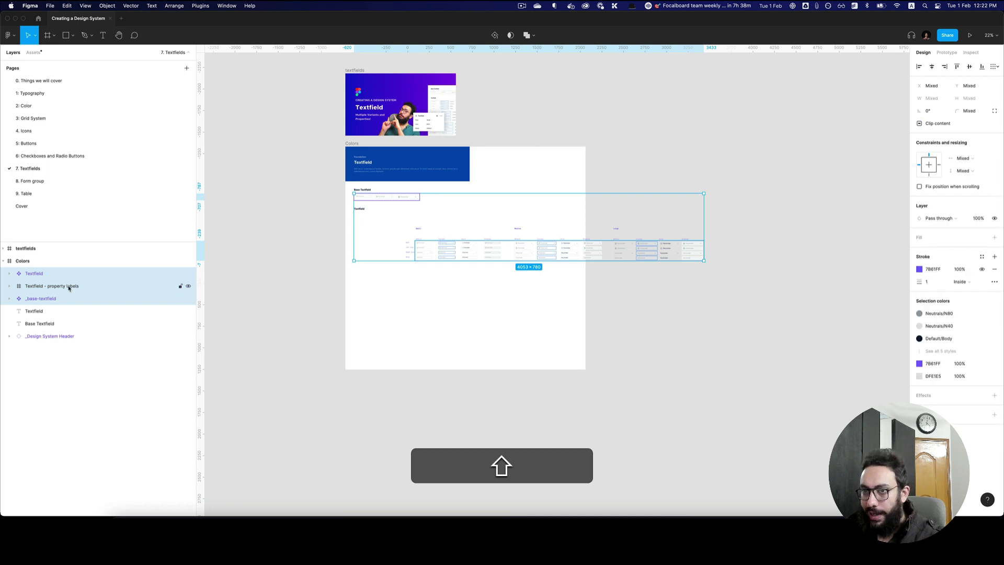
pyautogui.click(68, 286)
pyautogui.keyDown('shift'); pyautogui.click(56, 273); pyautogui.keyUp('shift')
pyautogui.moveTo(484, 255); pyautogui.dragTo(434, 241)
# Widen the Colors frame and its Textfield header to about 3682 so they span the whole variant grid.
pyautogui.click(354, 143)
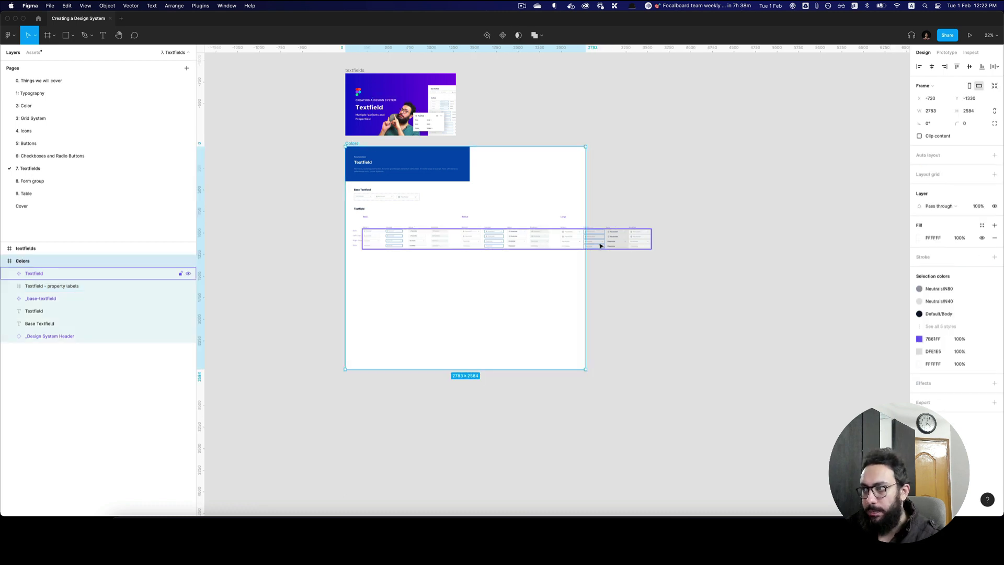
pyautogui.moveTo(591, 251); pyautogui.dragTo(664, 246)
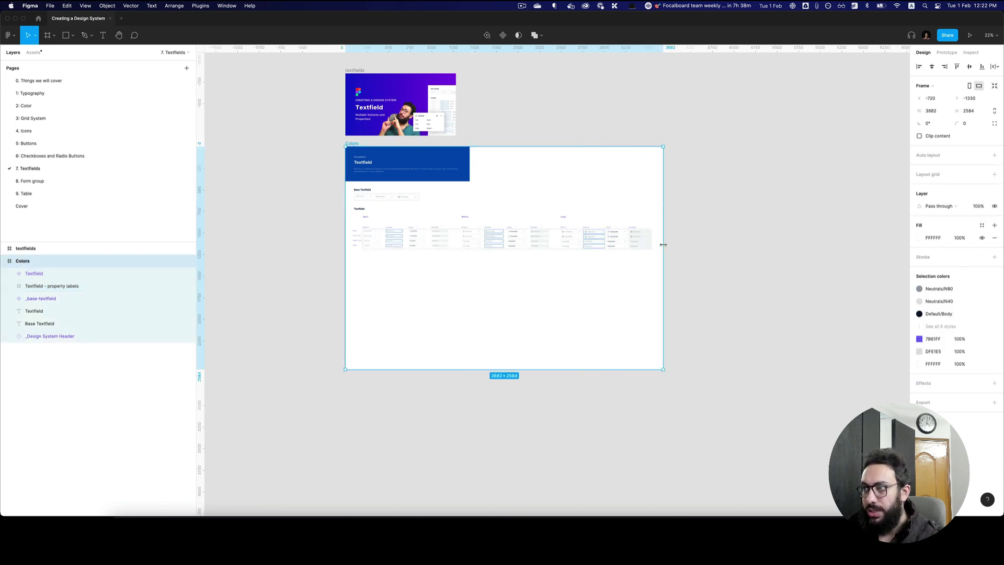
pyautogui.press('z')
pyautogui.click(639, 247)
pyautogui.press('space')
pyautogui.moveTo(595, 263); pyautogui.dragTo(678, 268)
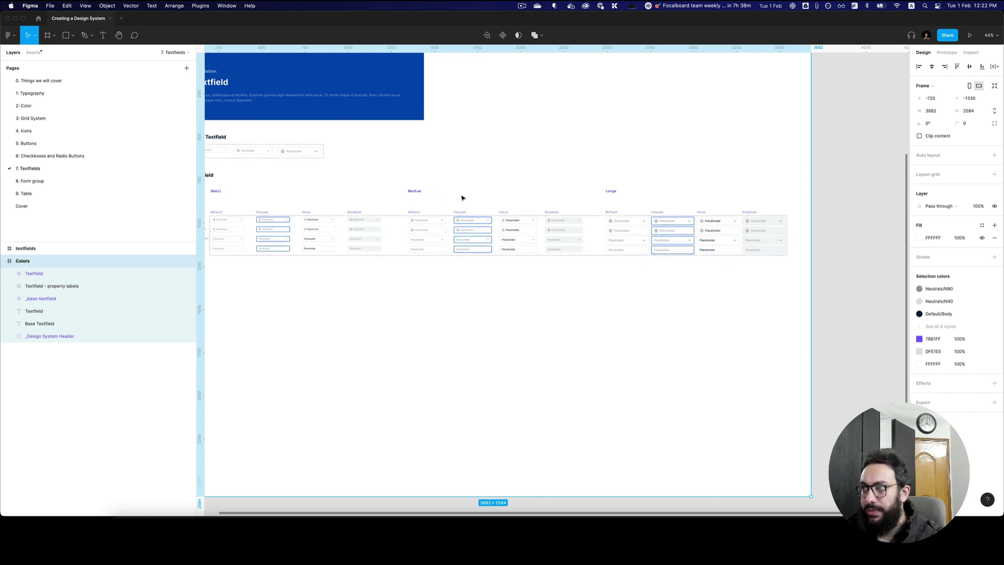
pyautogui.press('super+z')
pyautogui.click(449, 140)
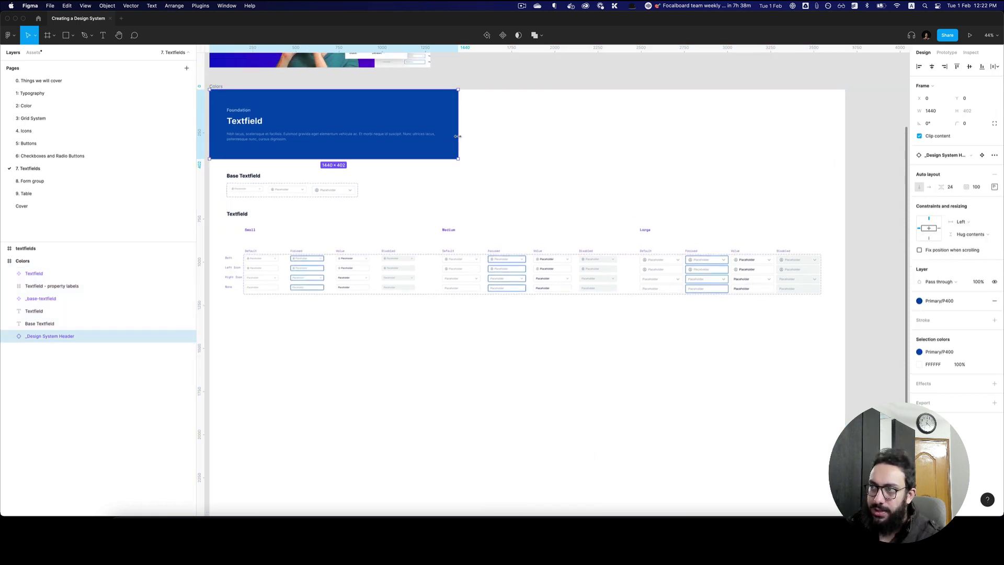
pyautogui.moveTo(458, 136); pyautogui.dragTo(846, 137)
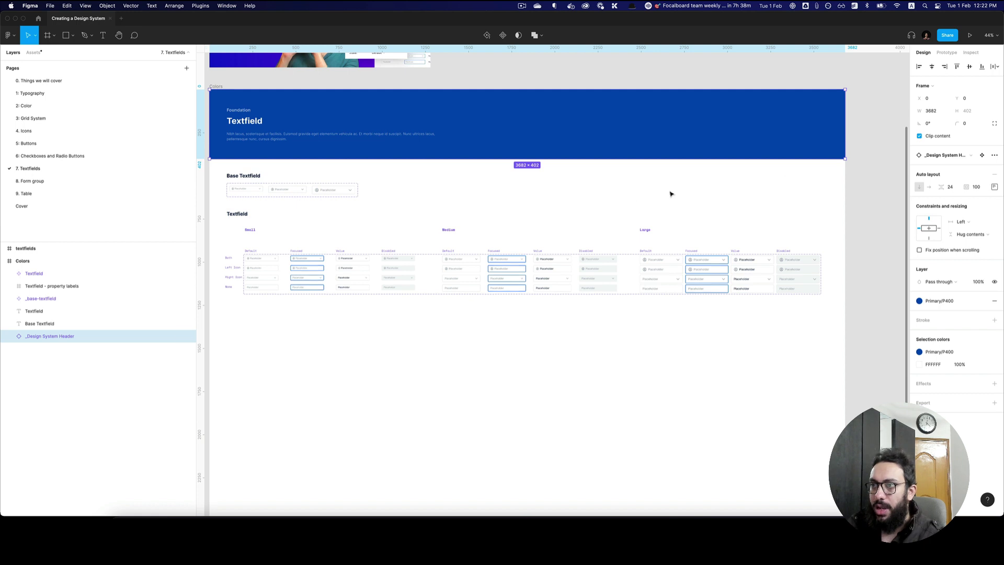
# Undo the header and frame widening, the set's last move and the State, Icon and Size organisation of the Textfield variants.
pyautogui.click(617, 197)
pyautogui.press('super+z')
pyautogui.press('super+z')
pyautogui.press('super+z')
pyautogui.press('super+z')
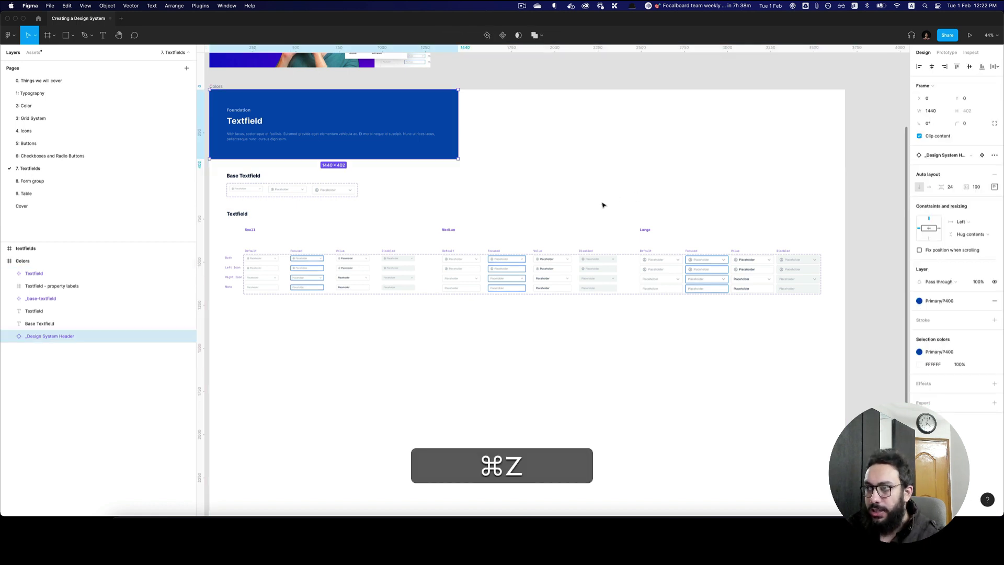
pyautogui.press('super+z')
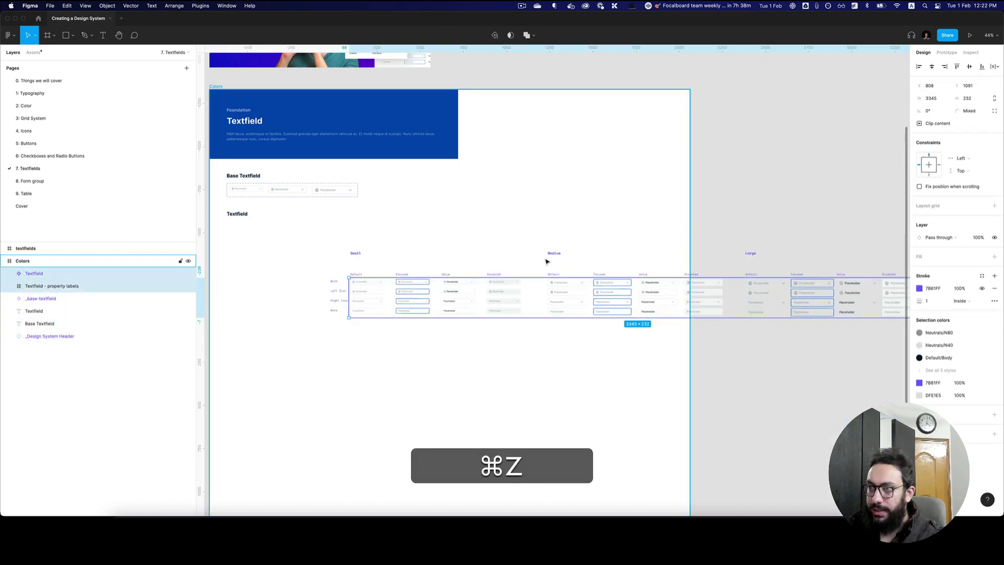
pyautogui.press('super+z')
pyautogui.press('super+z')
pyautogui.press('super+z')
pyautogui.press('super+z')
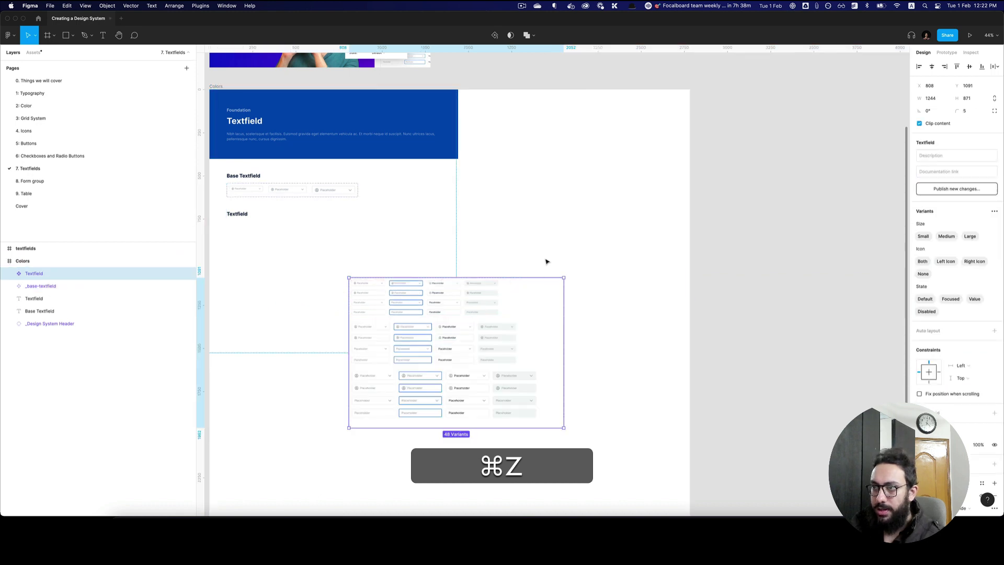
pyautogui.press('shift+super+z')
pyautogui.press('shift+super+z')
# Run Variant Organiser's Organise command on the Textfield set with Size as columns, State as rows and Icon as vertical groups.
pyautogui.press('shift+super+p')
pyautogui.press('super+o')
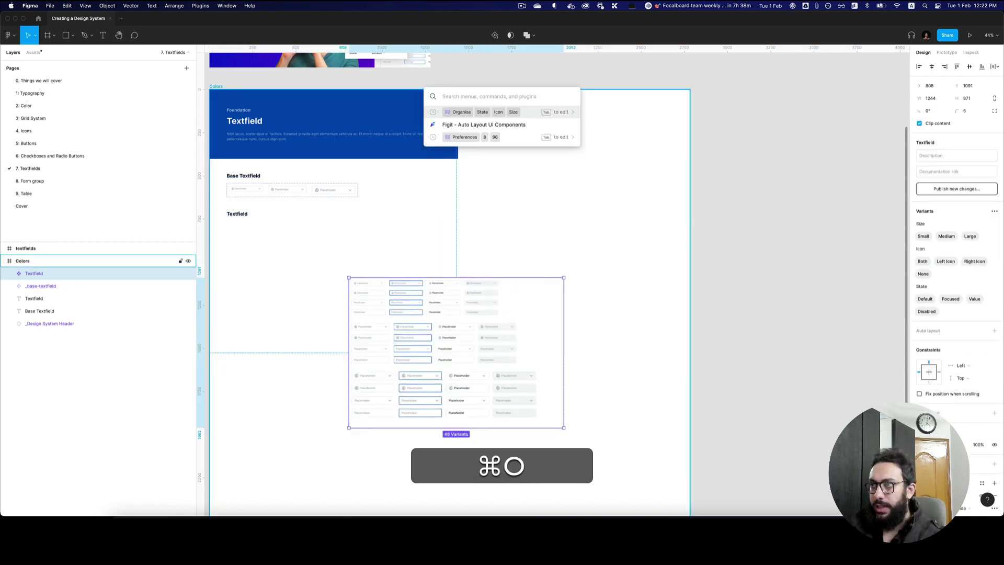
pyautogui.write('organise')
pyautogui.press('Return')
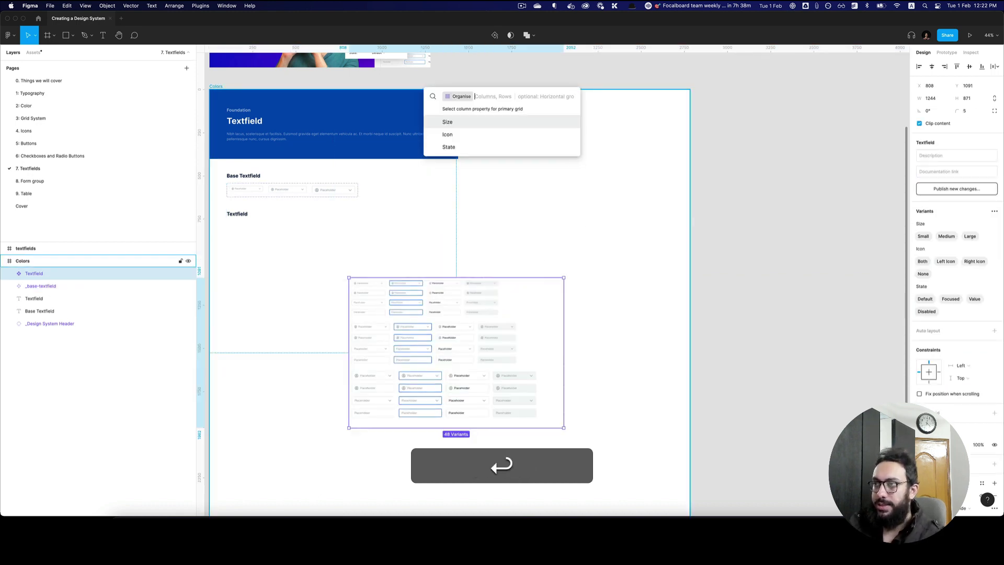
pyautogui.click(456, 126)
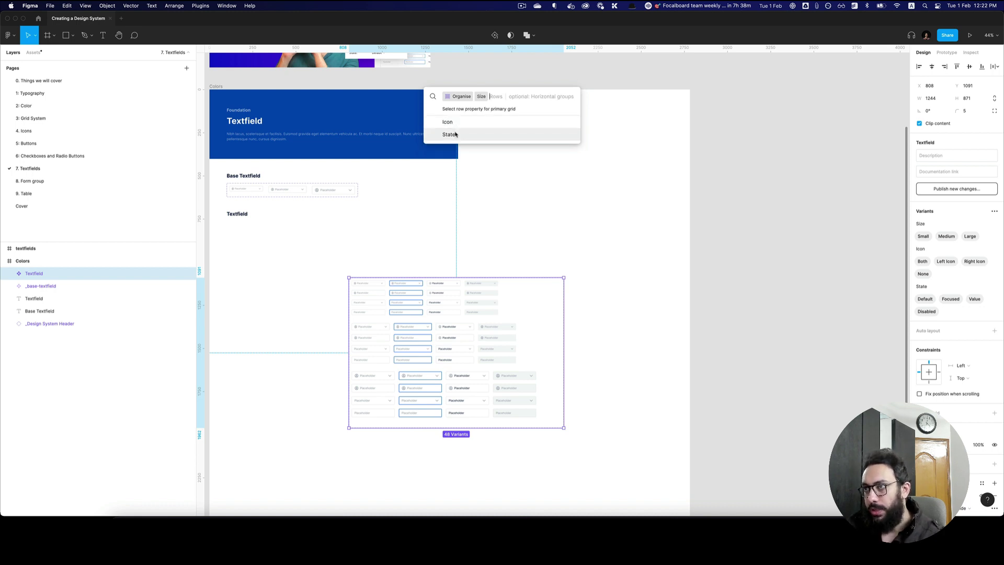
pyautogui.click(455, 135)
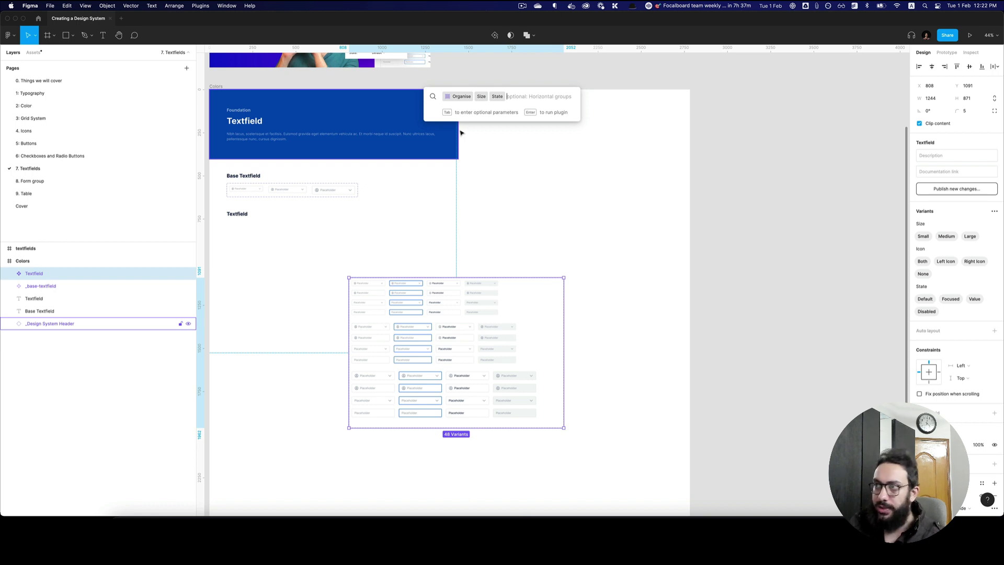
pyautogui.press('Return')
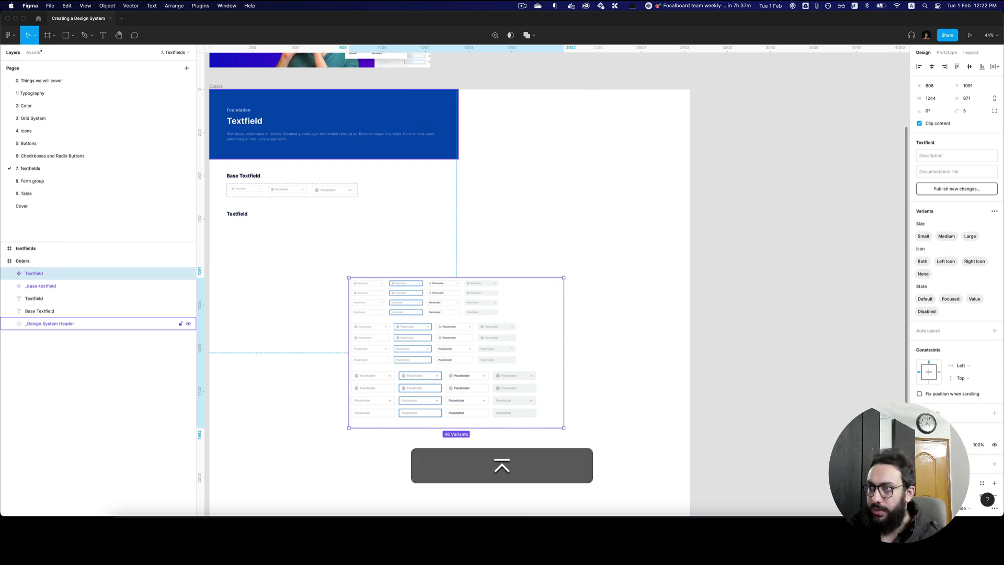
# Examine the organised textfield variants and their labels across the Both, Left Icon, Right Icon and None groups.
pyautogui.scroll(-2, 497, 224)
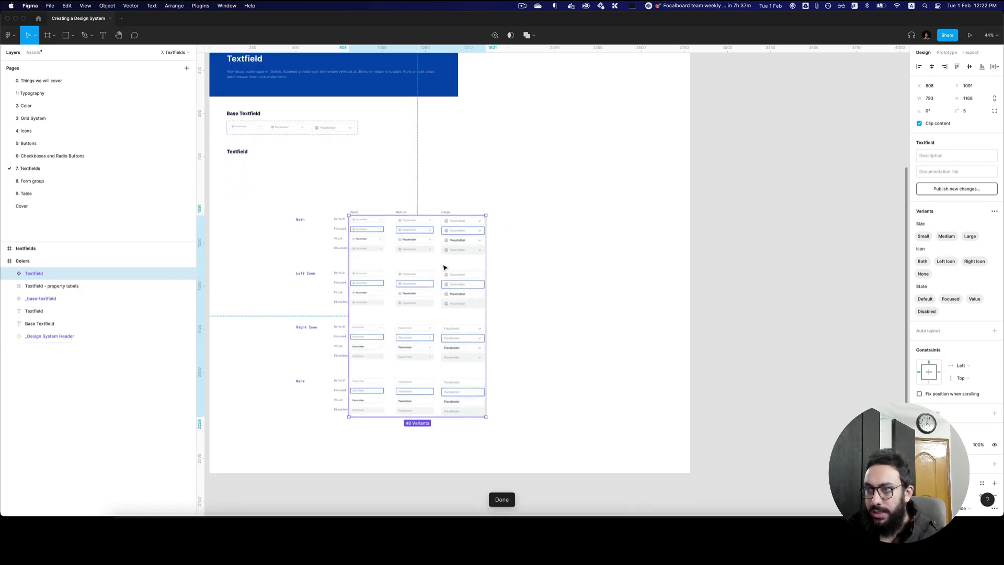
pyautogui.press('z')
pyautogui.click(338, 240)
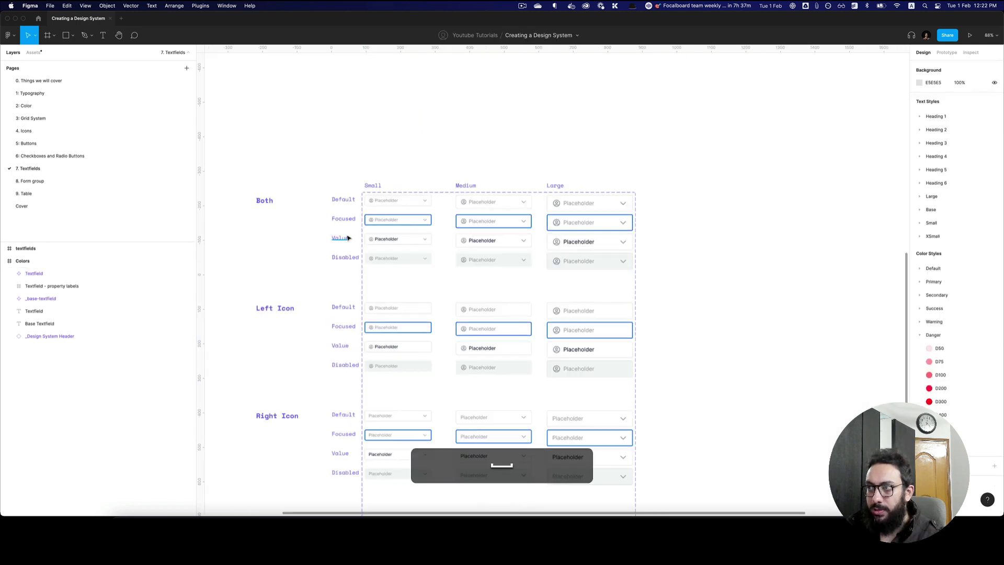
pyautogui.moveTo(310, 216); pyautogui.dragTo(361, 187)
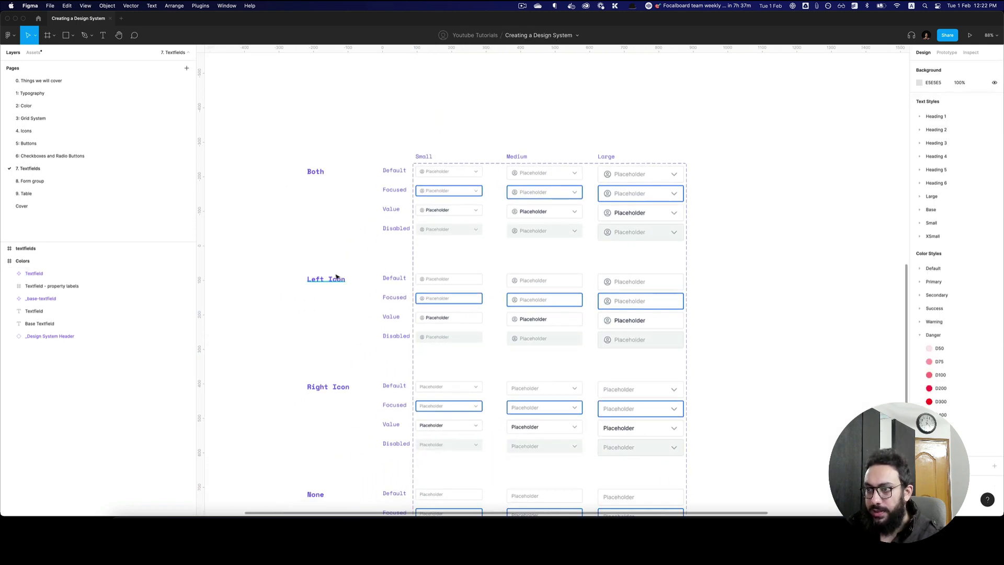
pyautogui.scroll(-5, 340, 332)
pyautogui.press('space')
pyautogui.scroll(3, 432, 387)
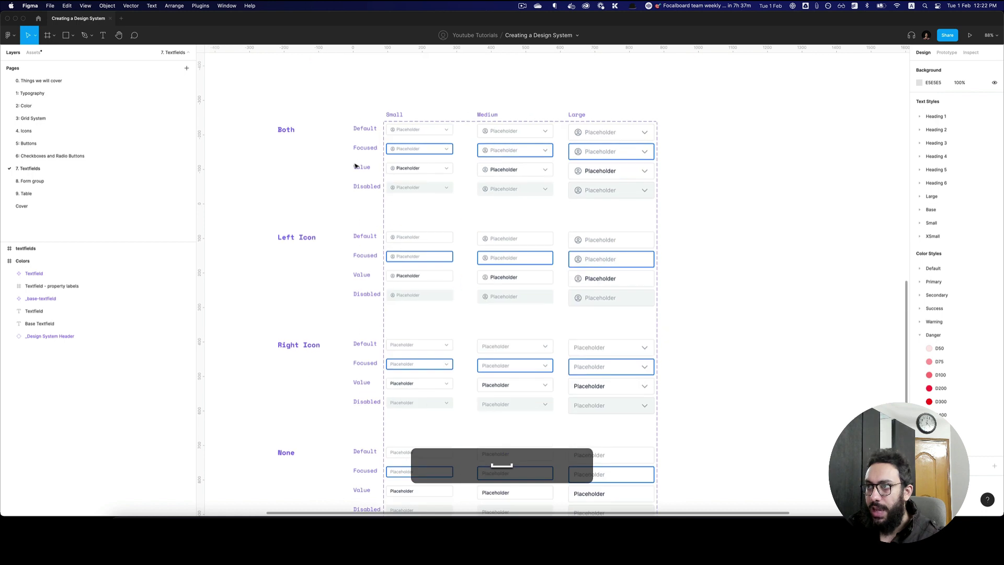
pyautogui.press('z')
pyautogui.keyDown('alt'); pyautogui.click(518, 159); pyautogui.keyUp('alt')
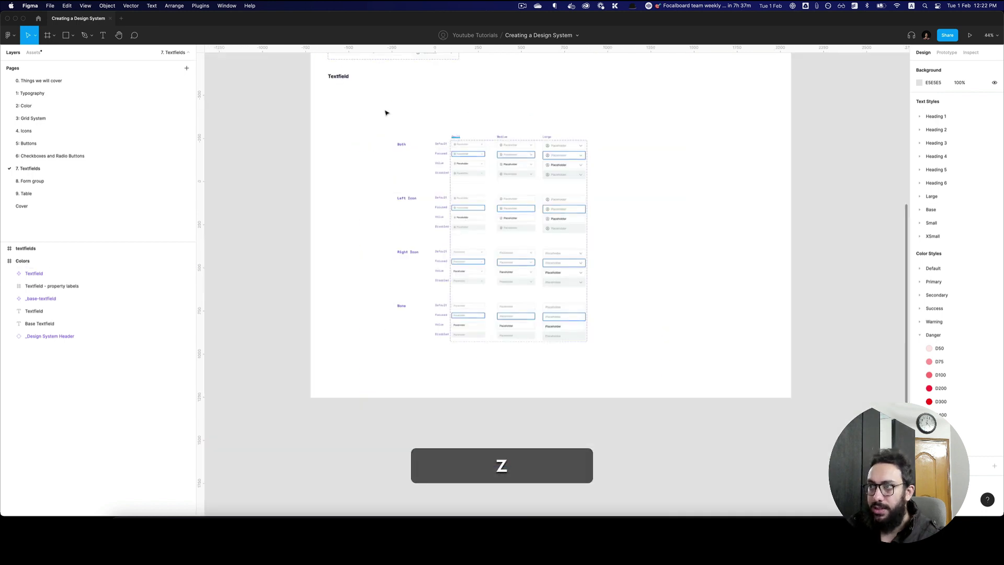
# Move the Textfield set and its property labels together below the Textfield heading, placing the set at about X 411, Y 825.
pyautogui.moveTo(361, 112); pyautogui.dragTo(613, 345)
pyautogui.press('space')
pyautogui.moveTo(531, 298); pyautogui.dragTo(566, 379)
pyautogui.moveTo(561, 326); pyautogui.dragTo(493, 281)
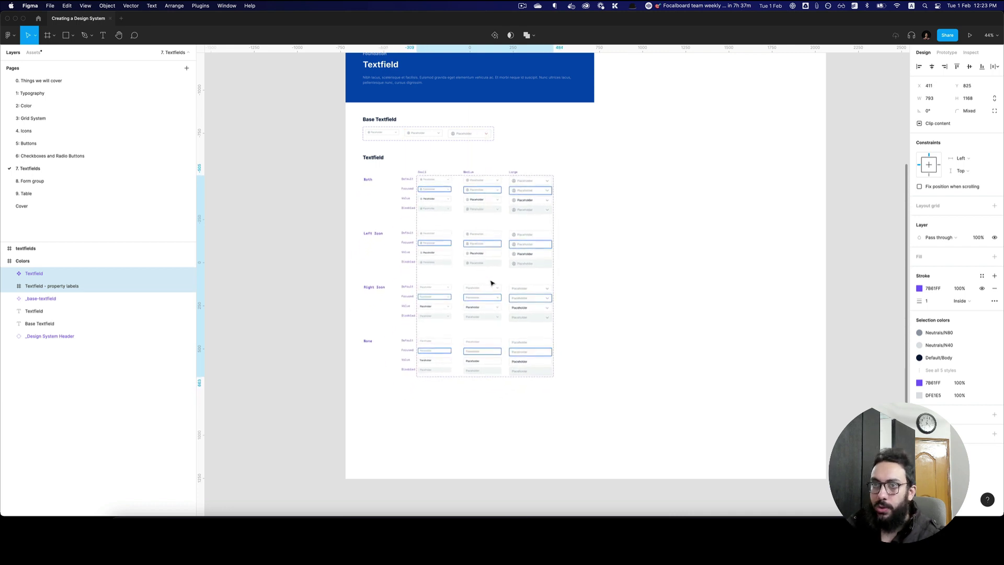
# Look over the component sets on the 8. Form group page and return to the 7. Textfields page.
pyautogui.click(105, 180)
pyautogui.press('space')
pyautogui.moveTo(619, 251); pyautogui.dragTo(541, 218)
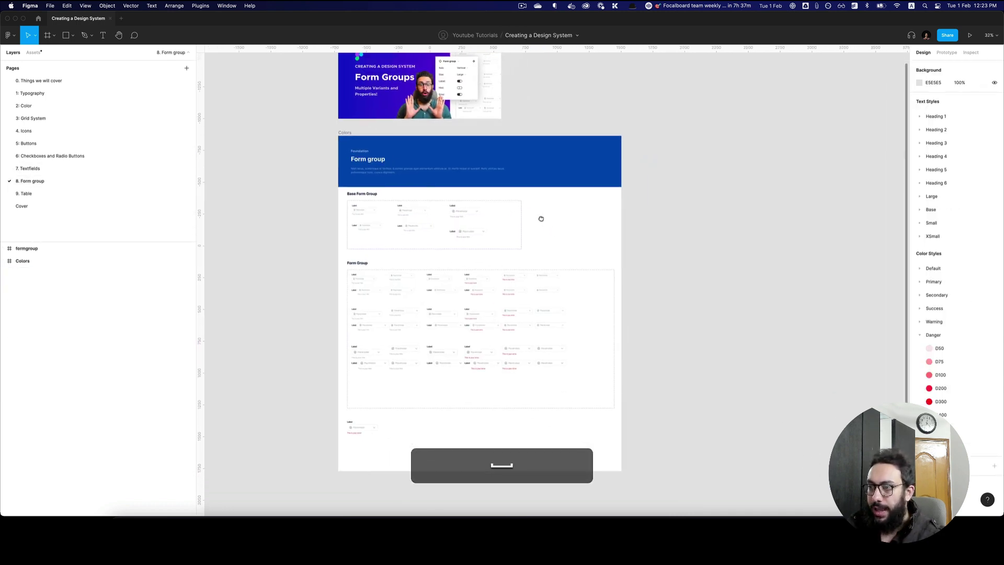
pyautogui.click(116, 169)
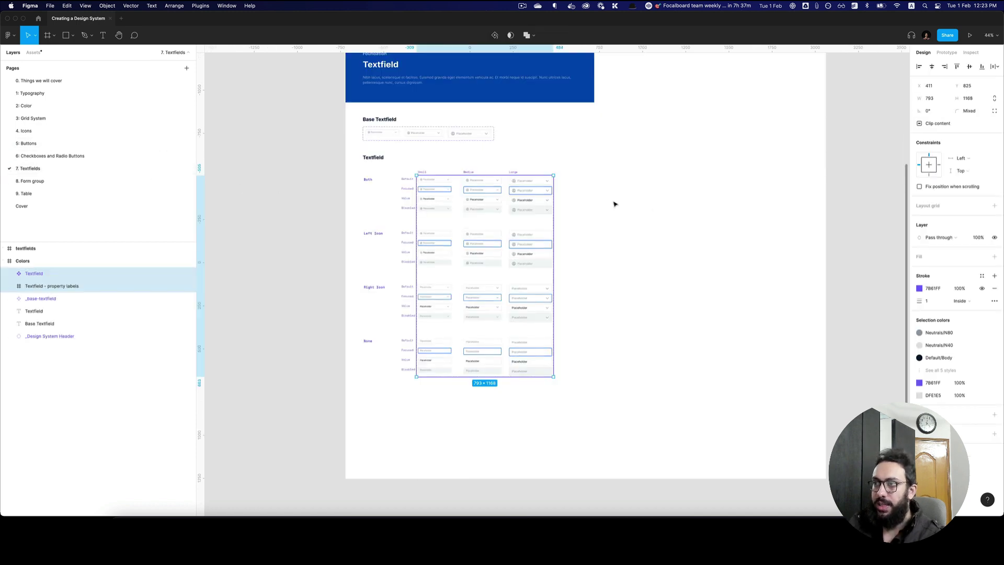
pyautogui.click(654, 206)
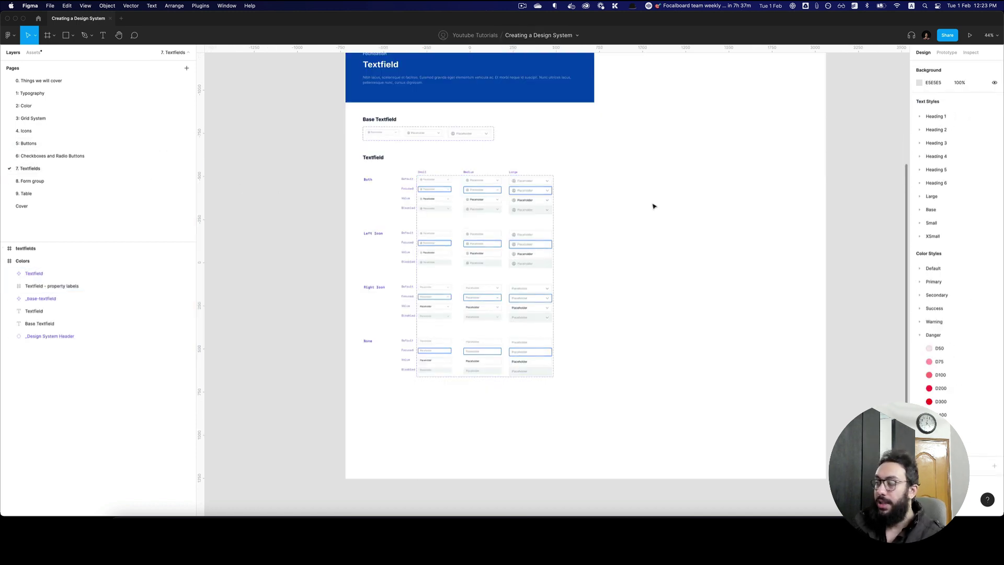